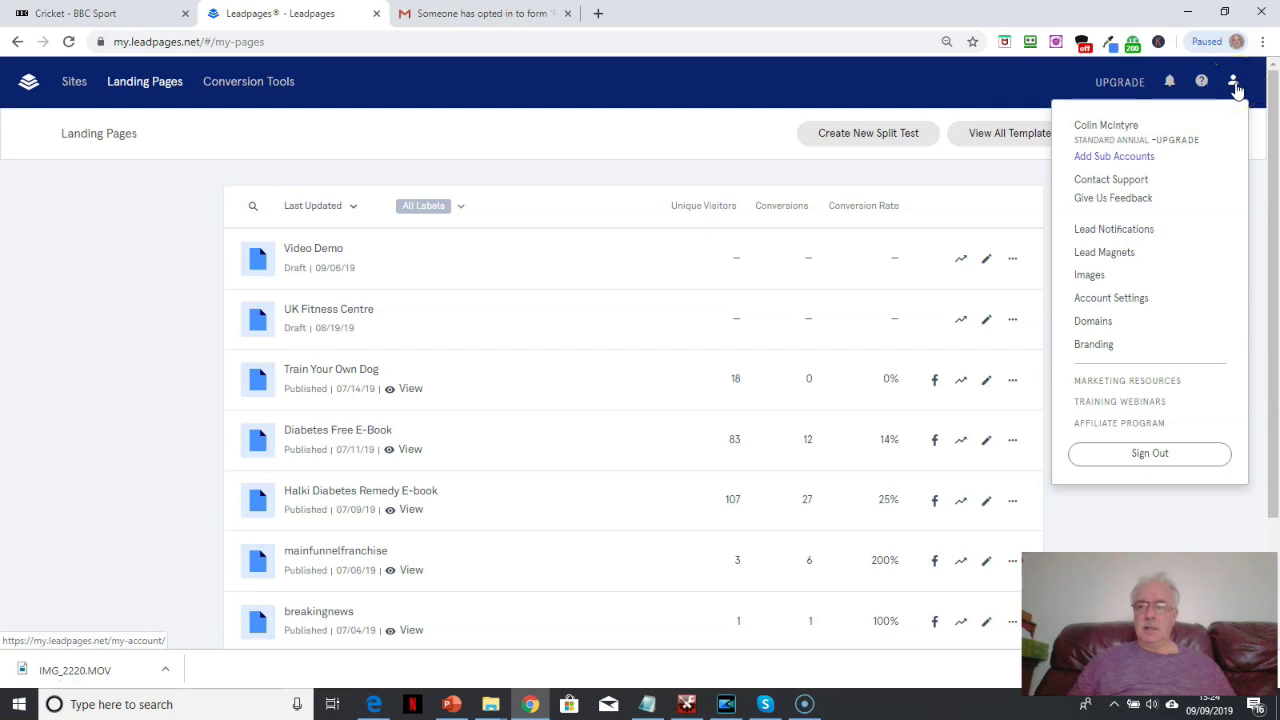
# Review the account's Lead Notifications settings and the example opt-in notification email in Gmail
pyautogui.click(1114, 231)
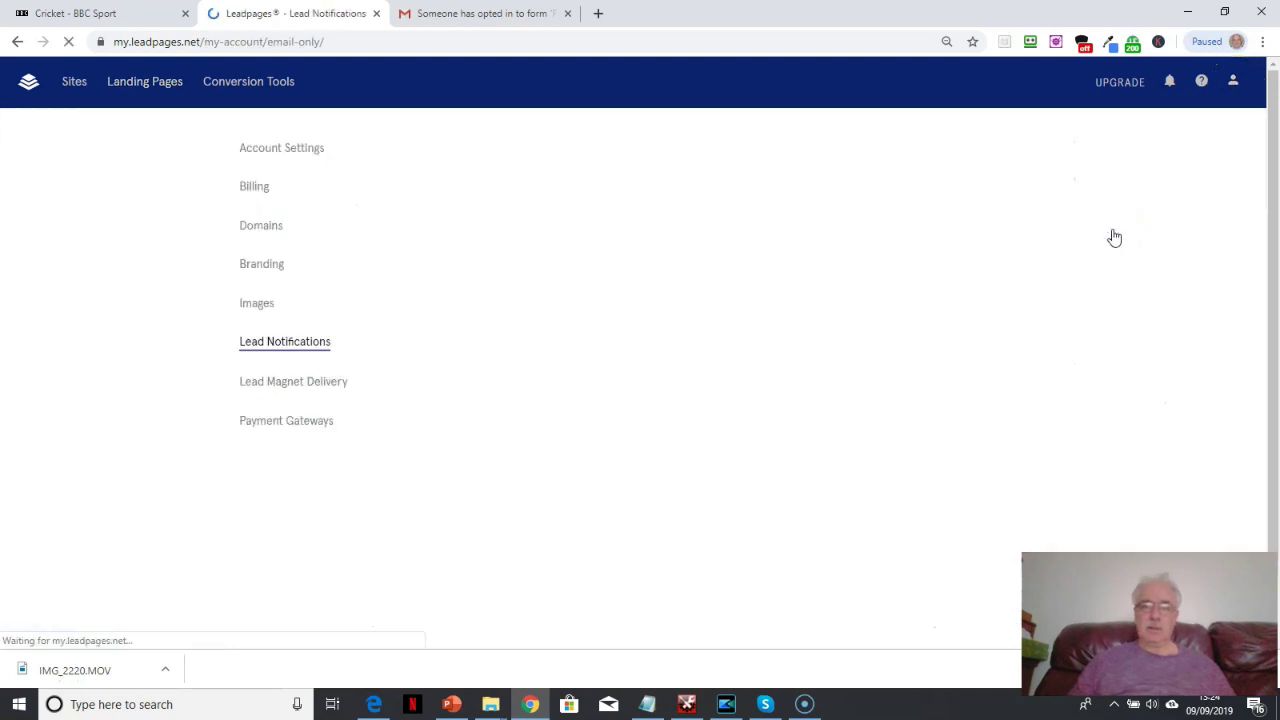
pyautogui.click(506, 311)
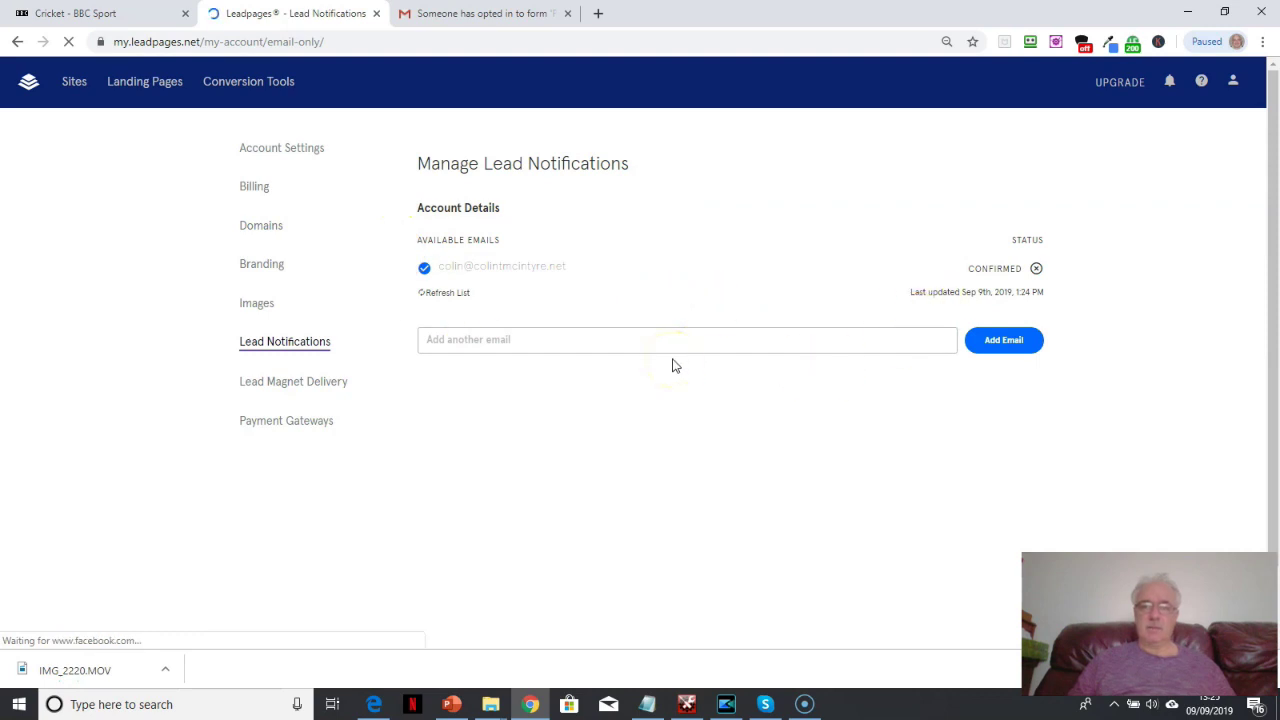
pyautogui.click(489, 20)
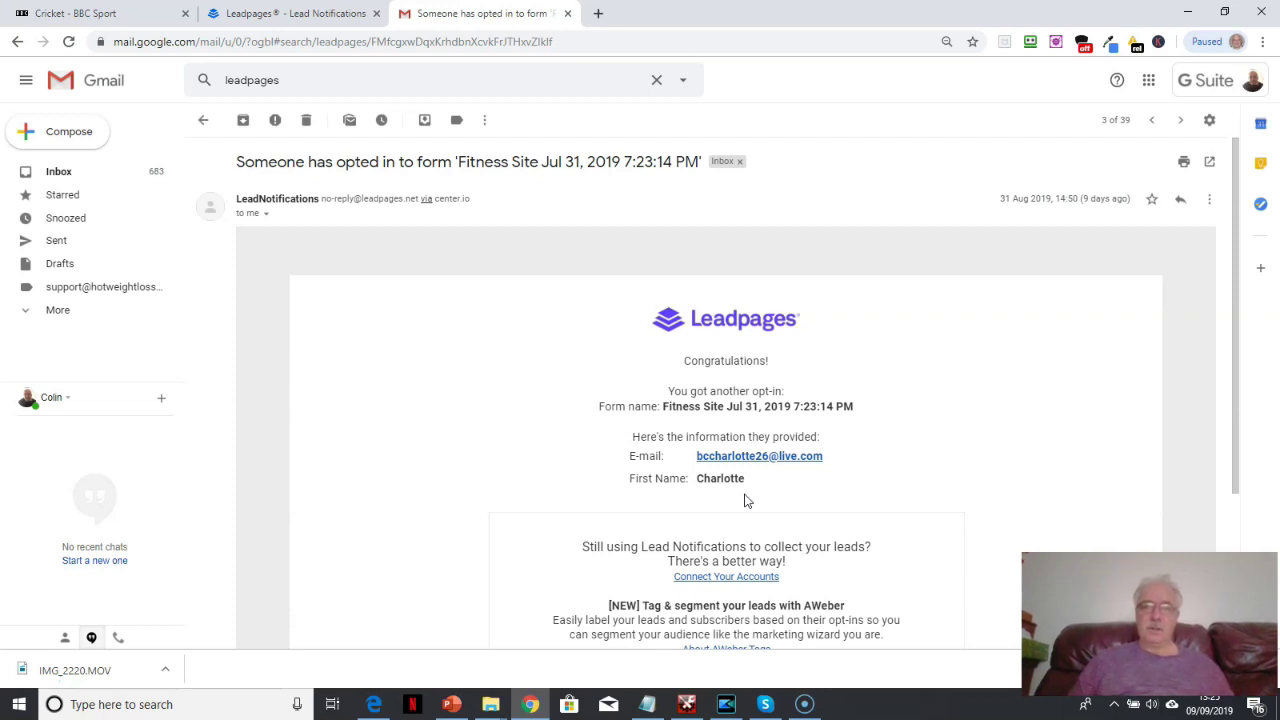
pyautogui.click(323, 16)
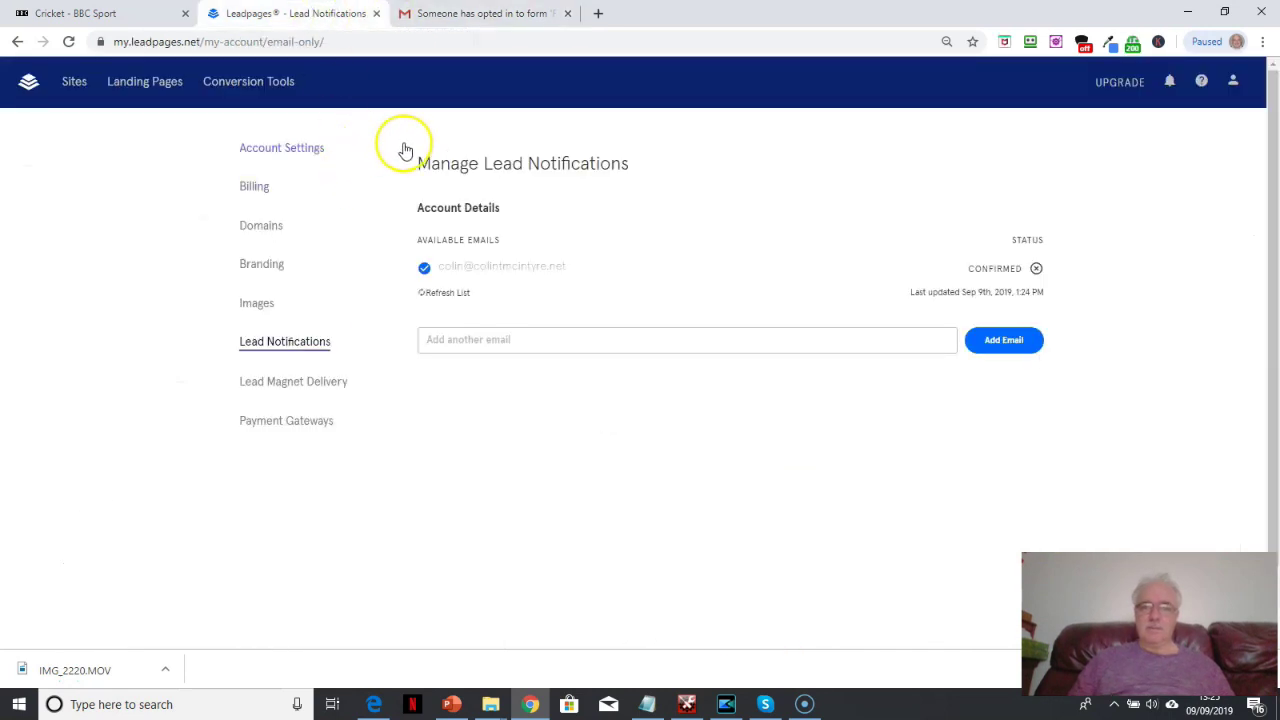
# Open the Halki Diabetes Remedy E-book landing page for editing and download all its leads as a CSV
pyautogui.click(148, 88)
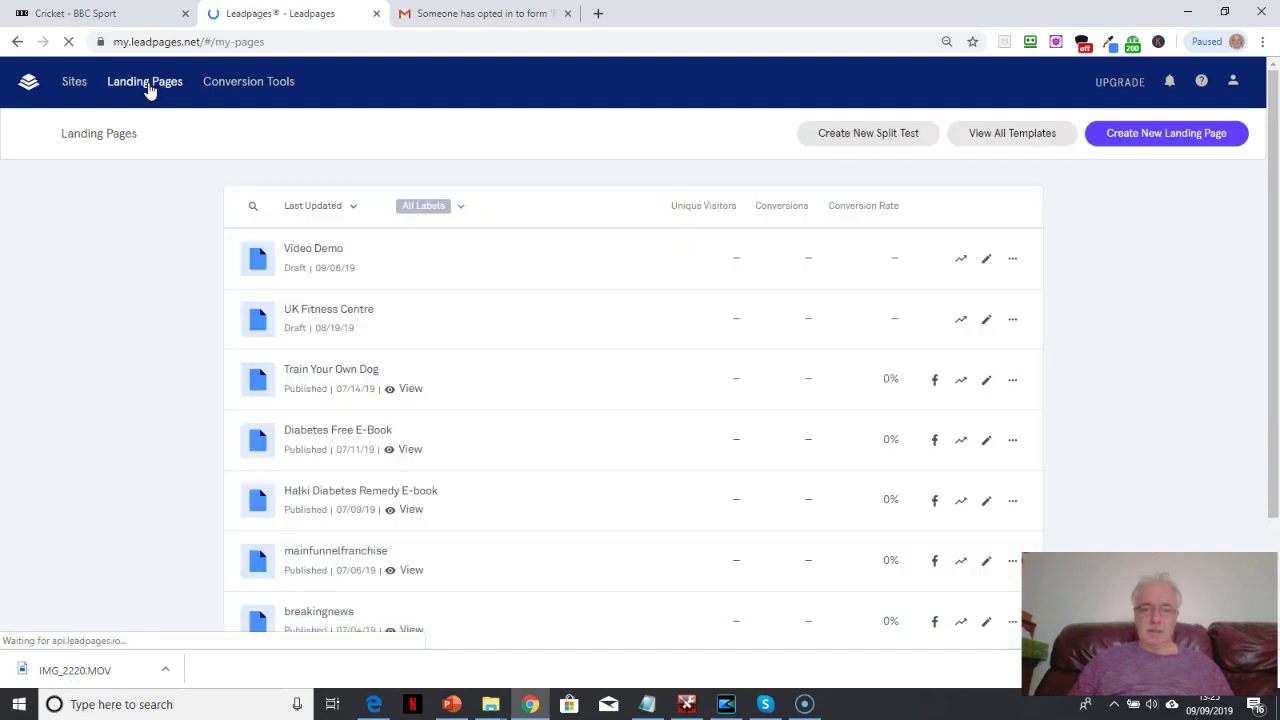
pyautogui.moveTo(474, 494)
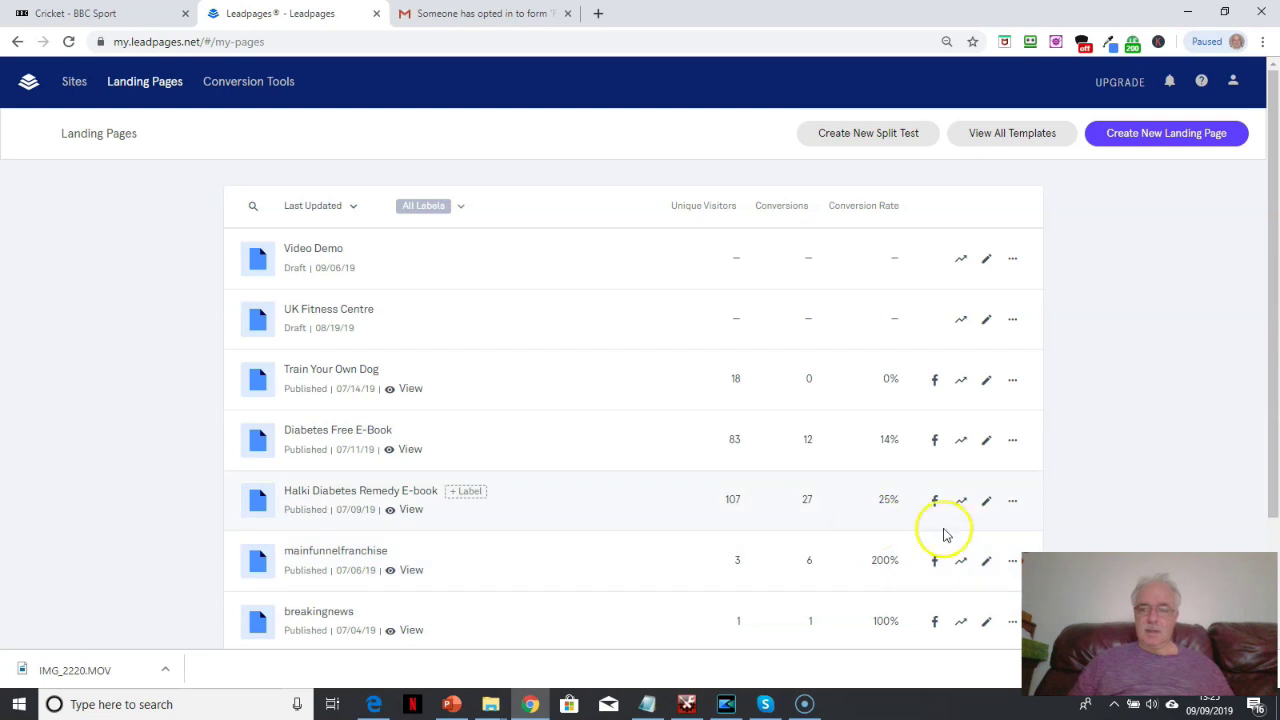
pyautogui.click(987, 501)
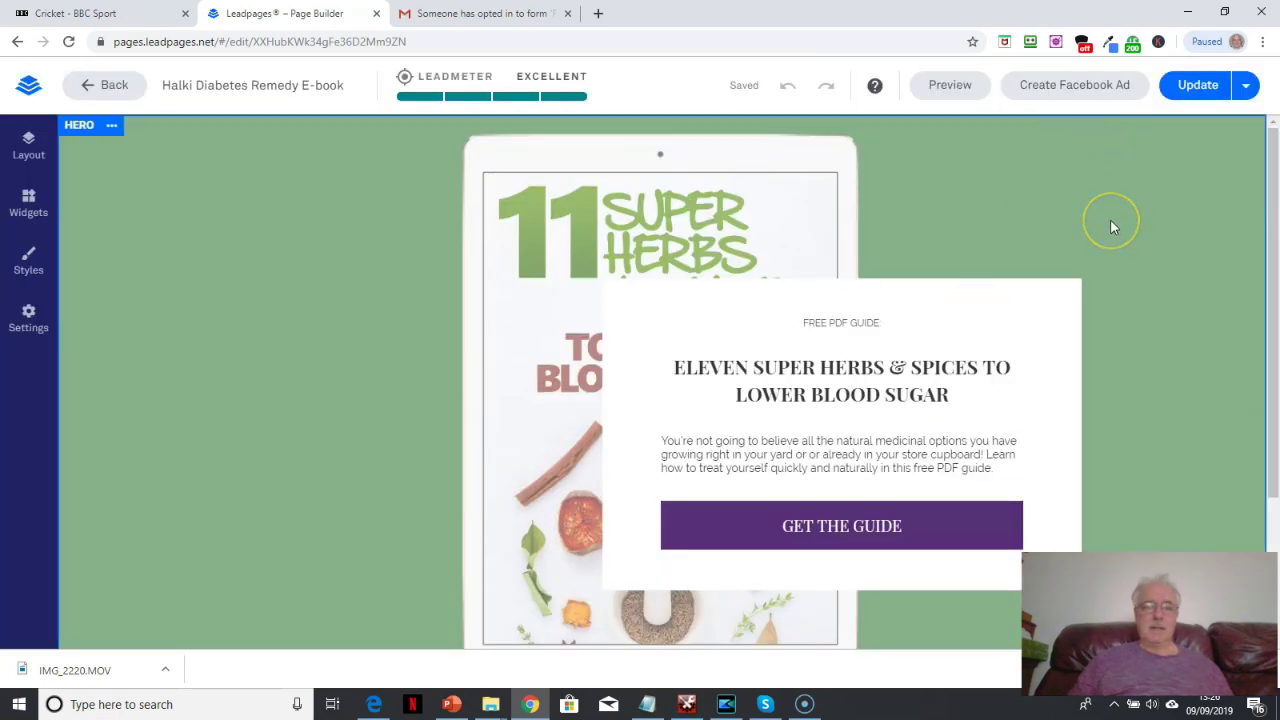
pyautogui.click(1248, 88)
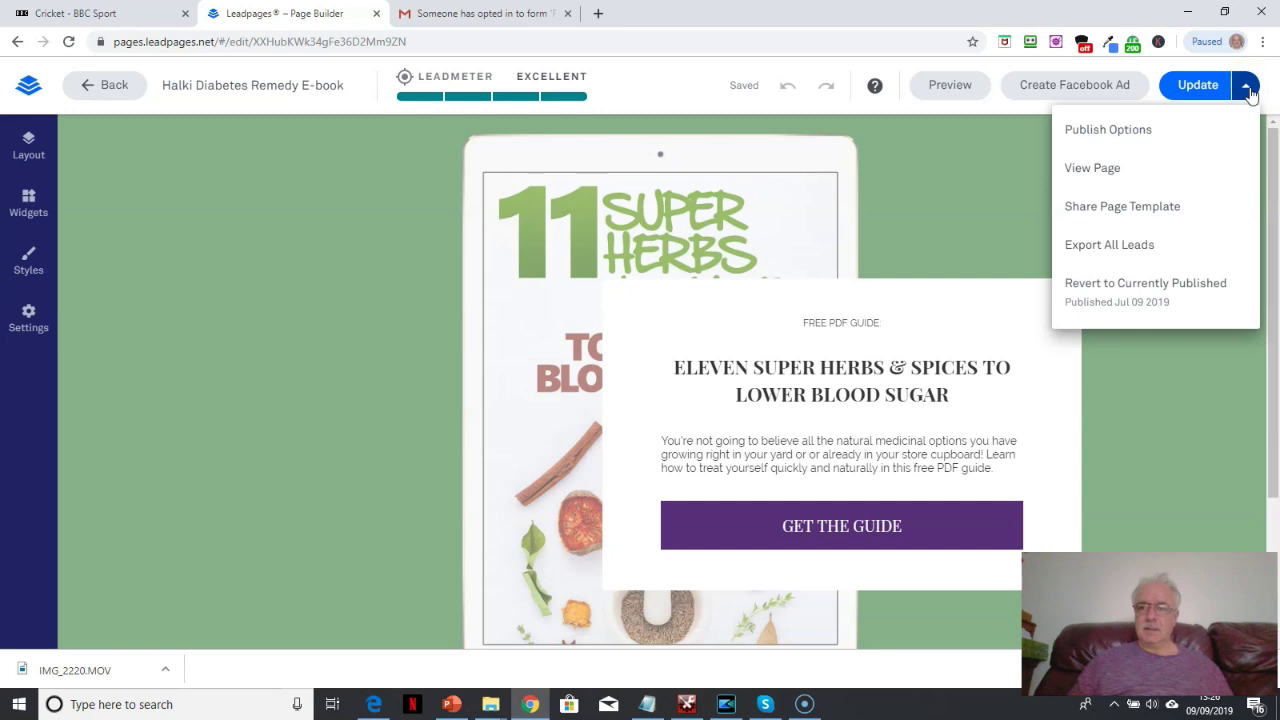
pyautogui.click(1120, 249)
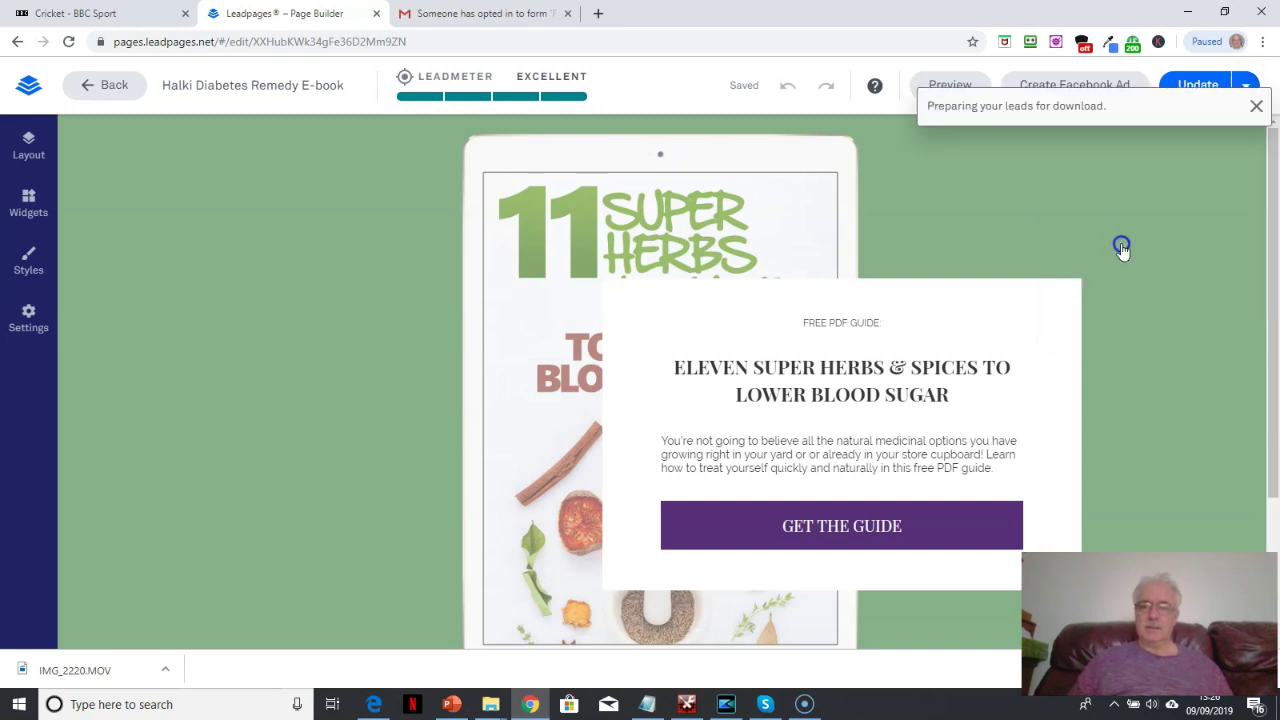
pyautogui.click(970, 174)
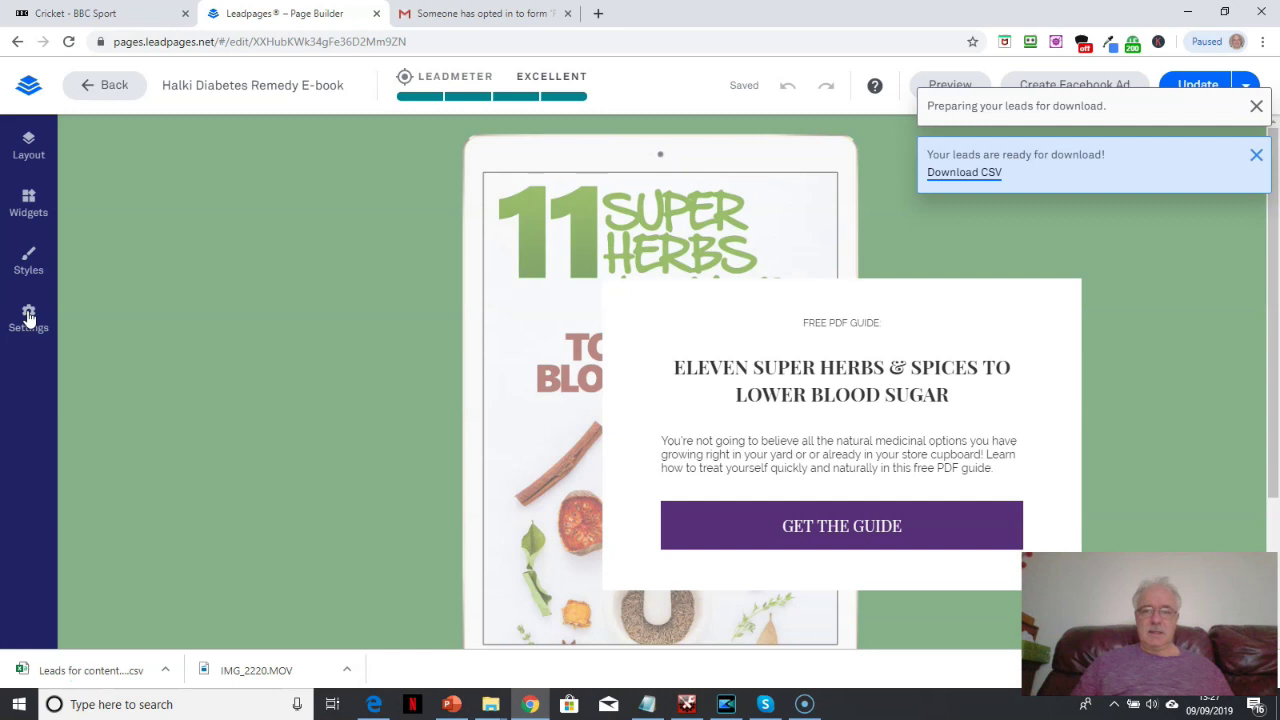
# Remove the GetResponse Account #1 integration from the form in the GET THE GUIDE button's pop-up
pyautogui.click(855, 535)
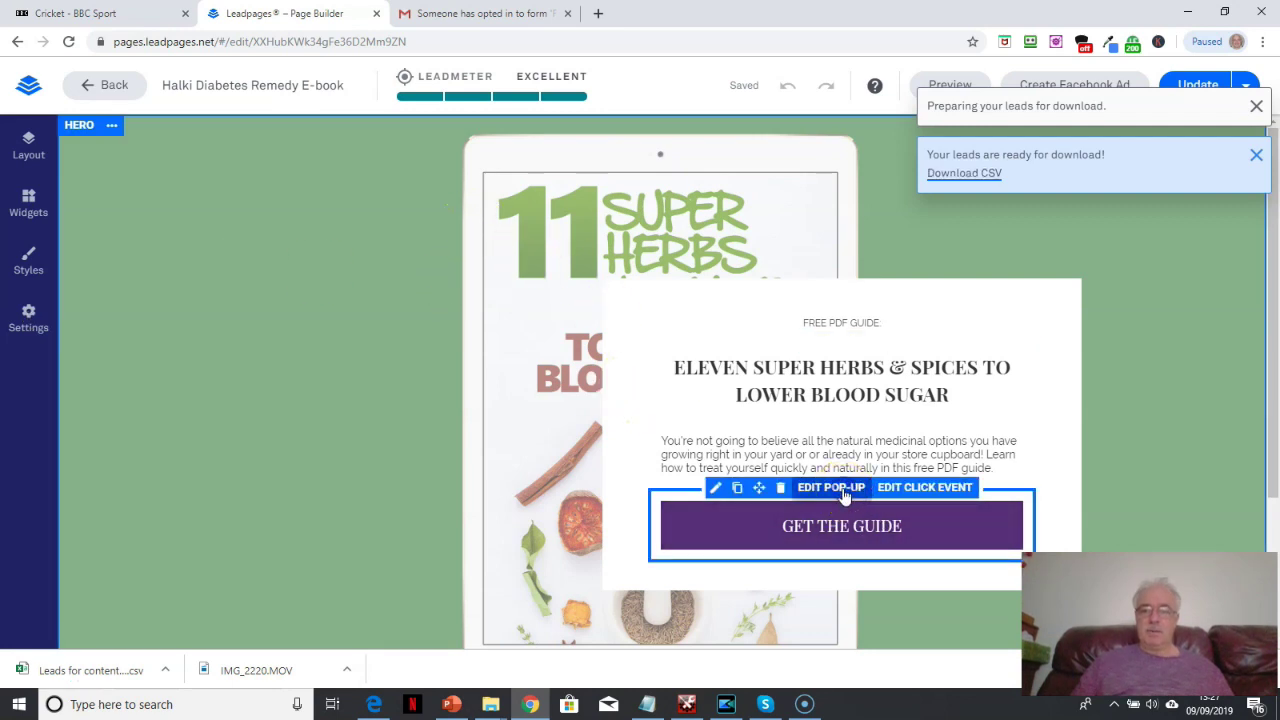
pyautogui.click(845, 490)
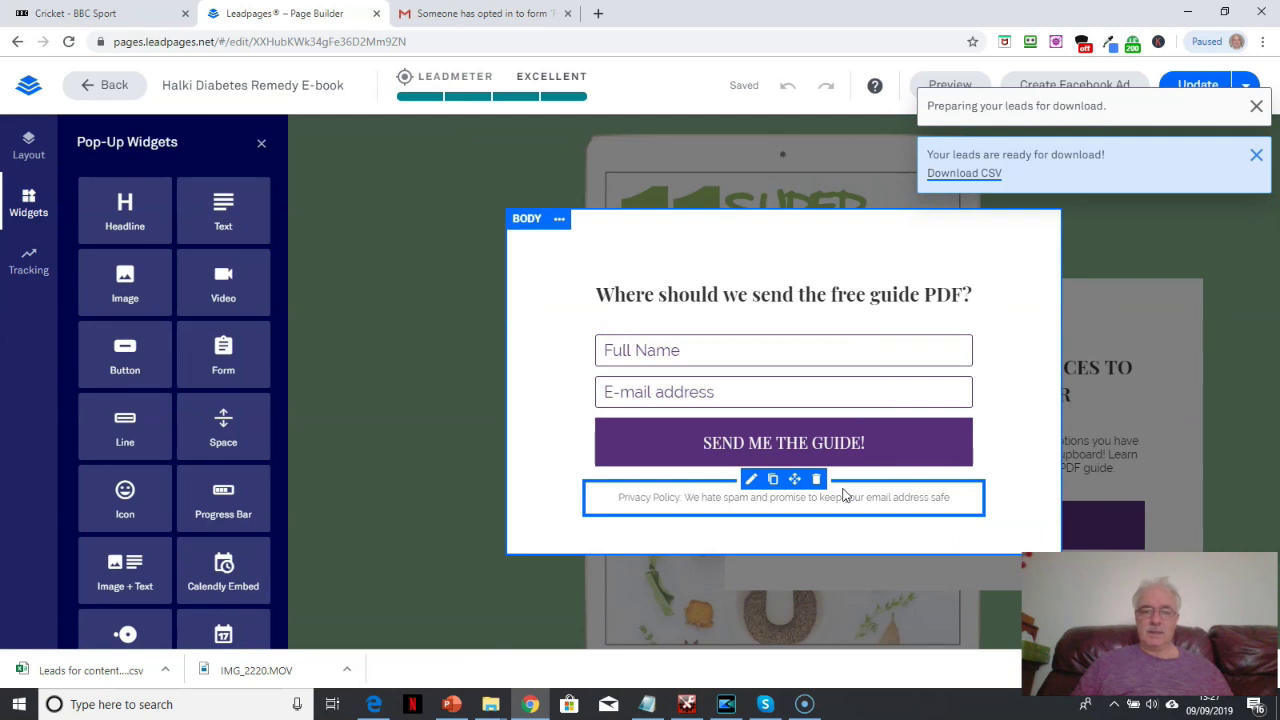
pyautogui.click(757, 350)
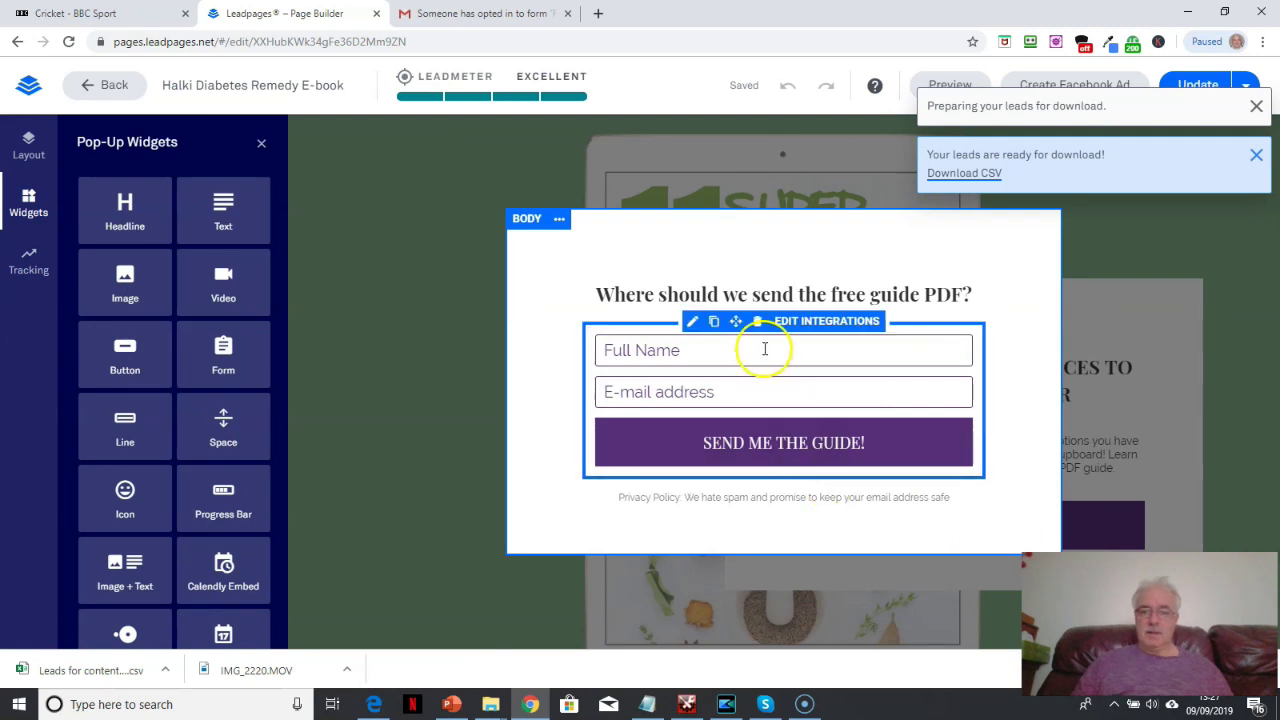
pyautogui.click(828, 322)
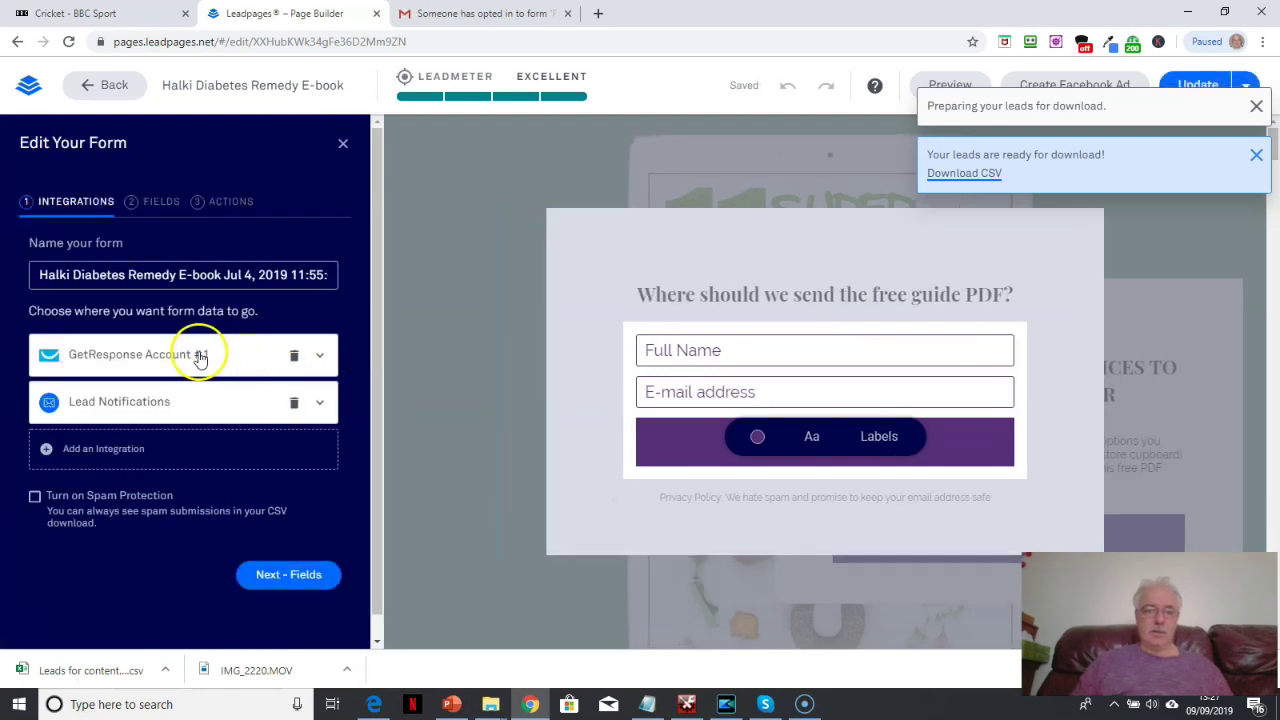
pyautogui.click(295, 360)
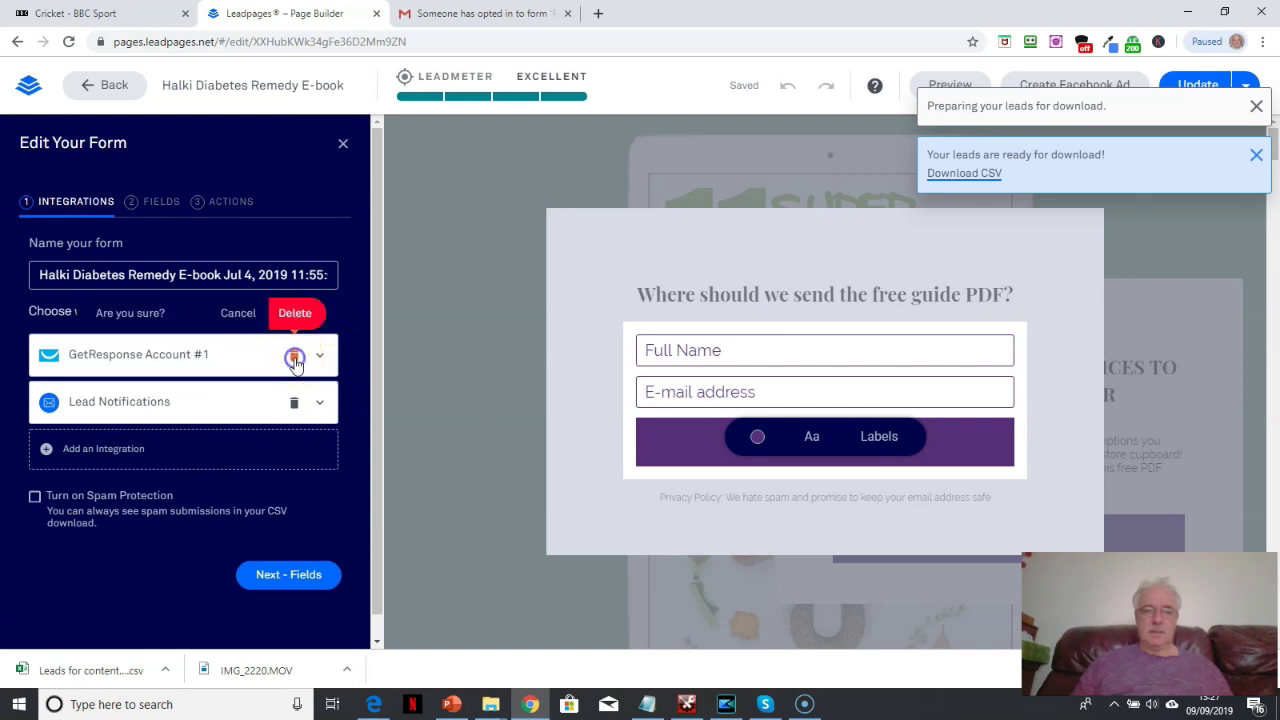
pyautogui.click(301, 308)
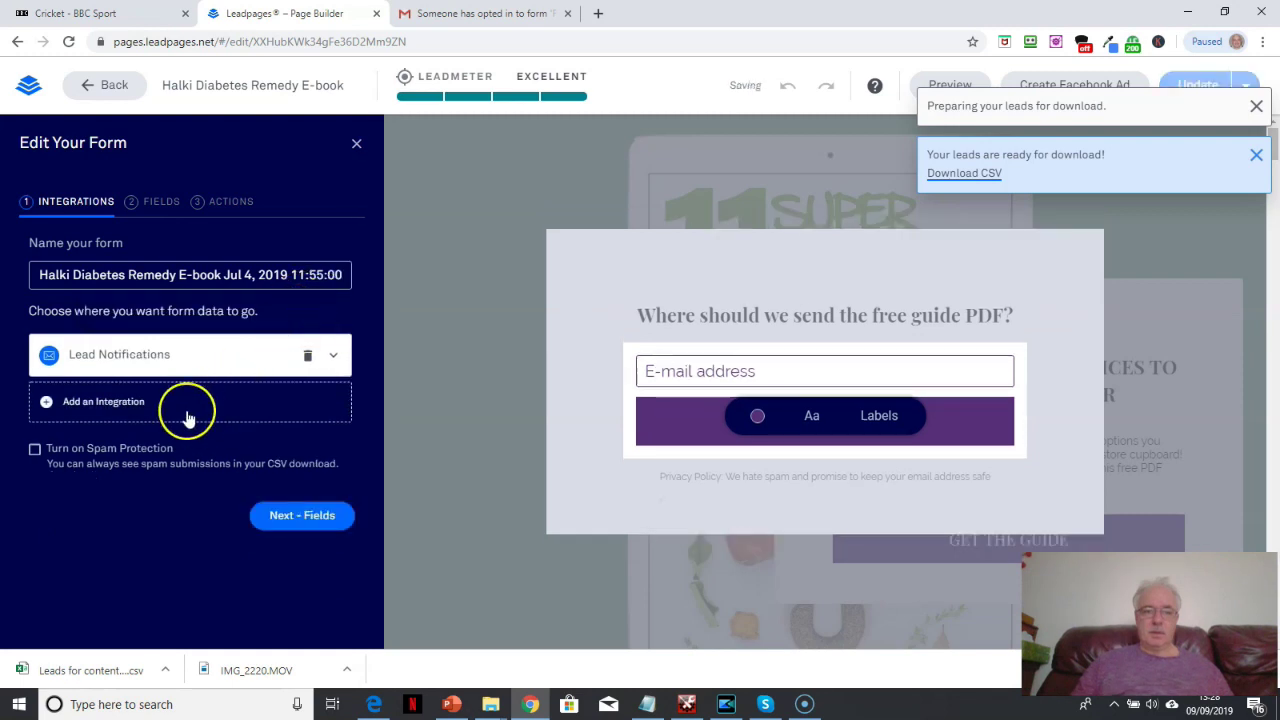
# Connect AWeber as a new service named AWeber Account #1, authorising access with the AWeber login name and password
pyautogui.click(188, 401)
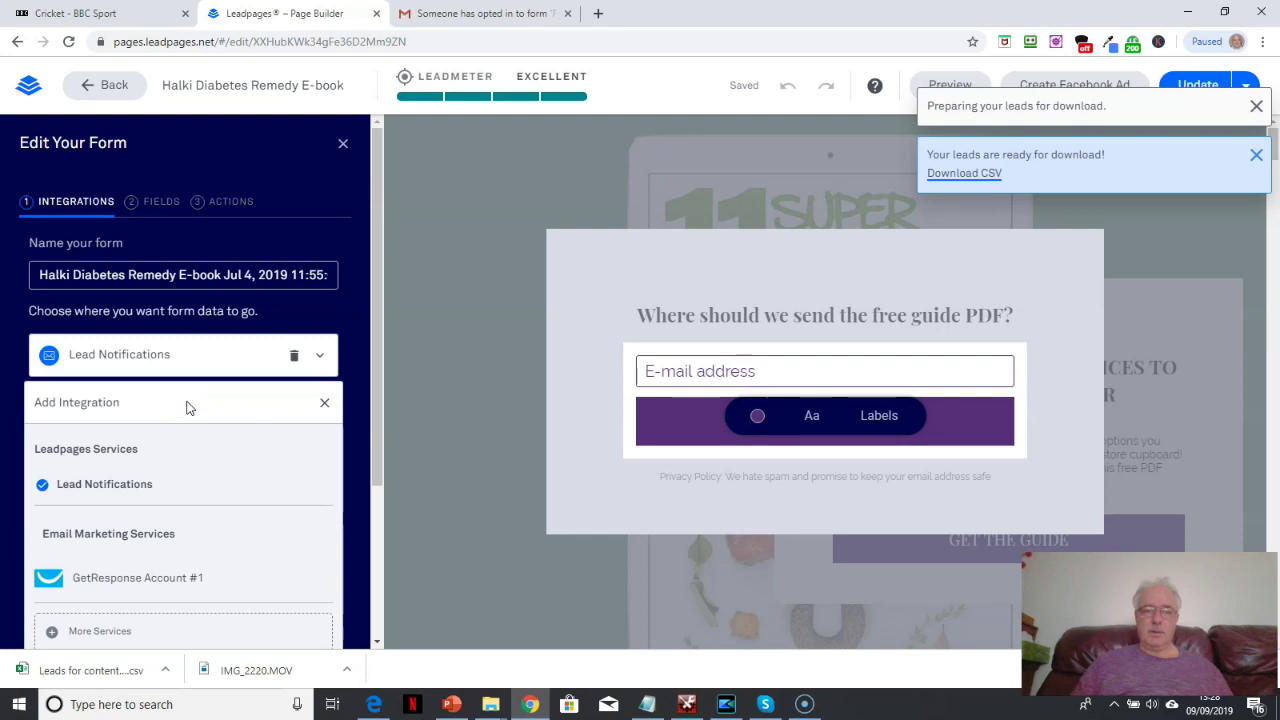
pyautogui.moveTo(378, 389); pyautogui.dragTo(385, 500)
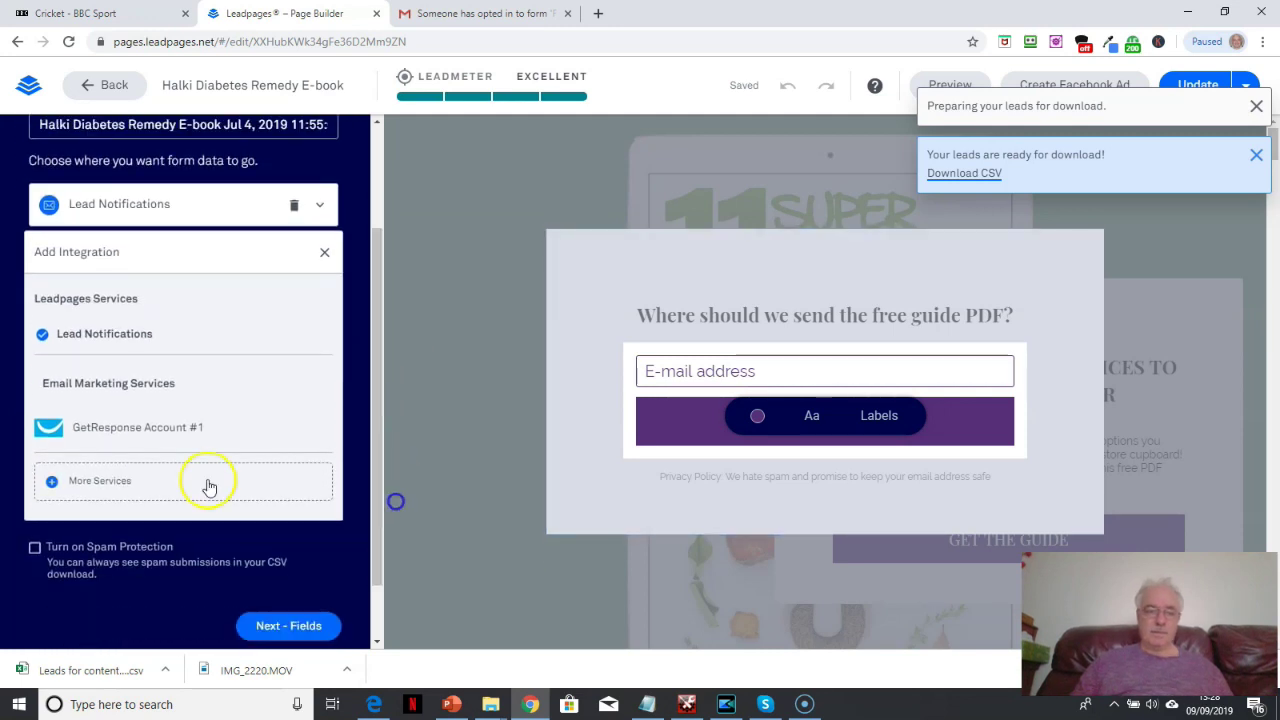
pyautogui.click(54, 483)
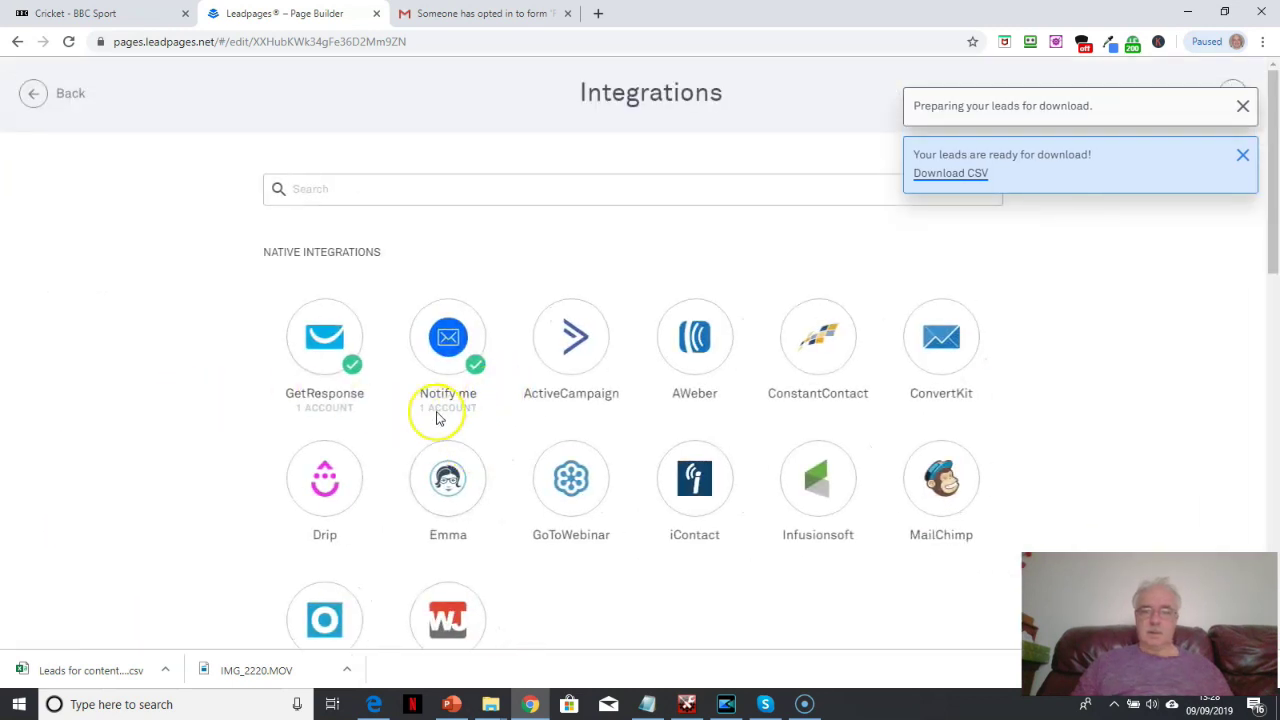
pyautogui.click(696, 336)
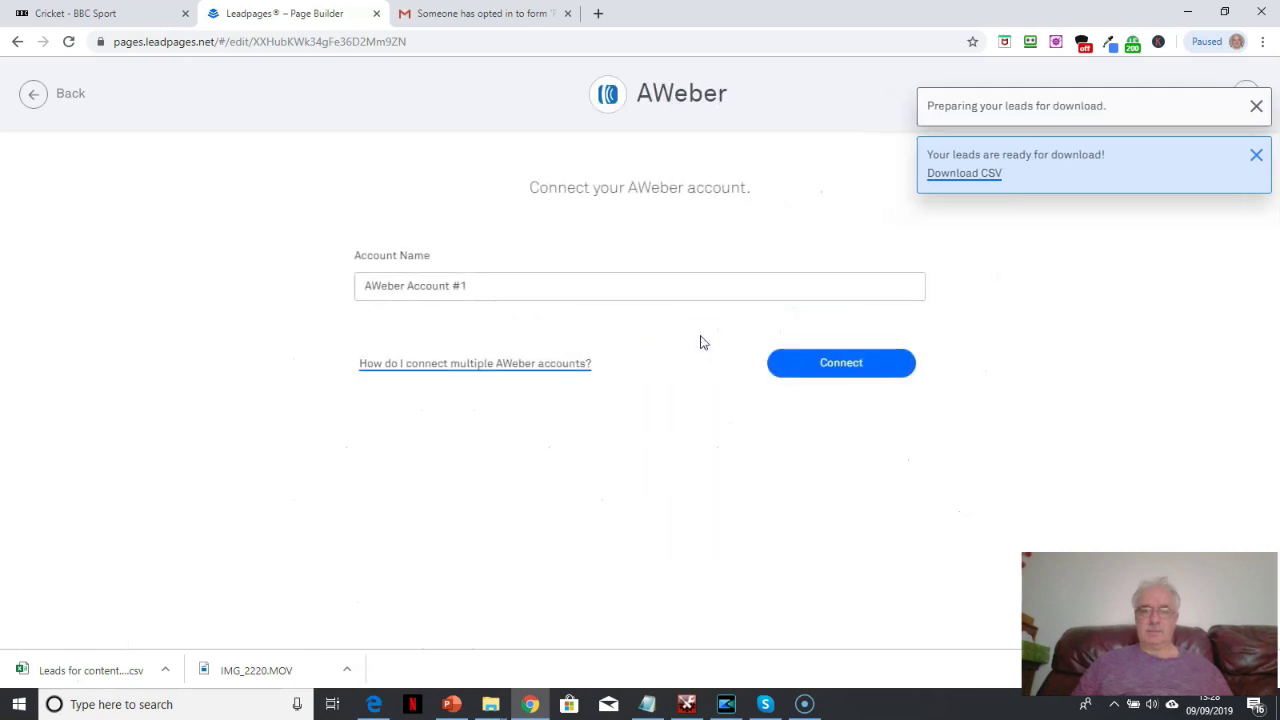
pyautogui.click(830, 366)
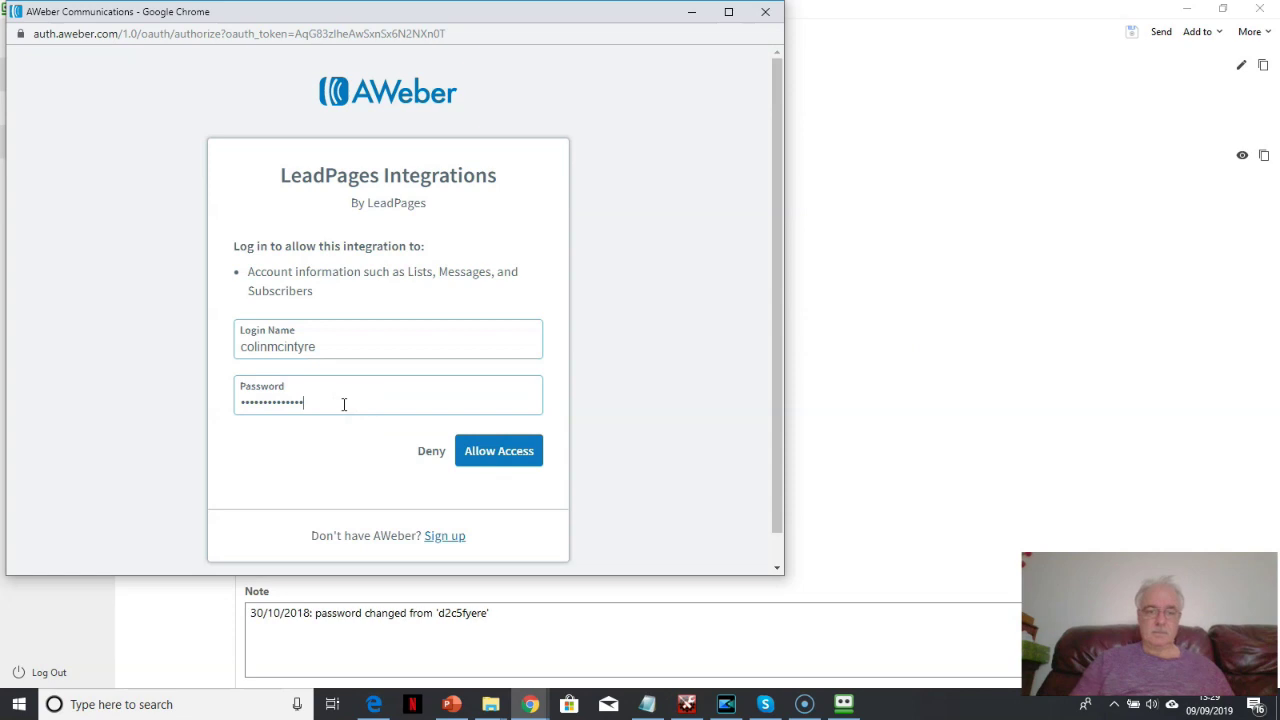
pyautogui.click(542, 466)
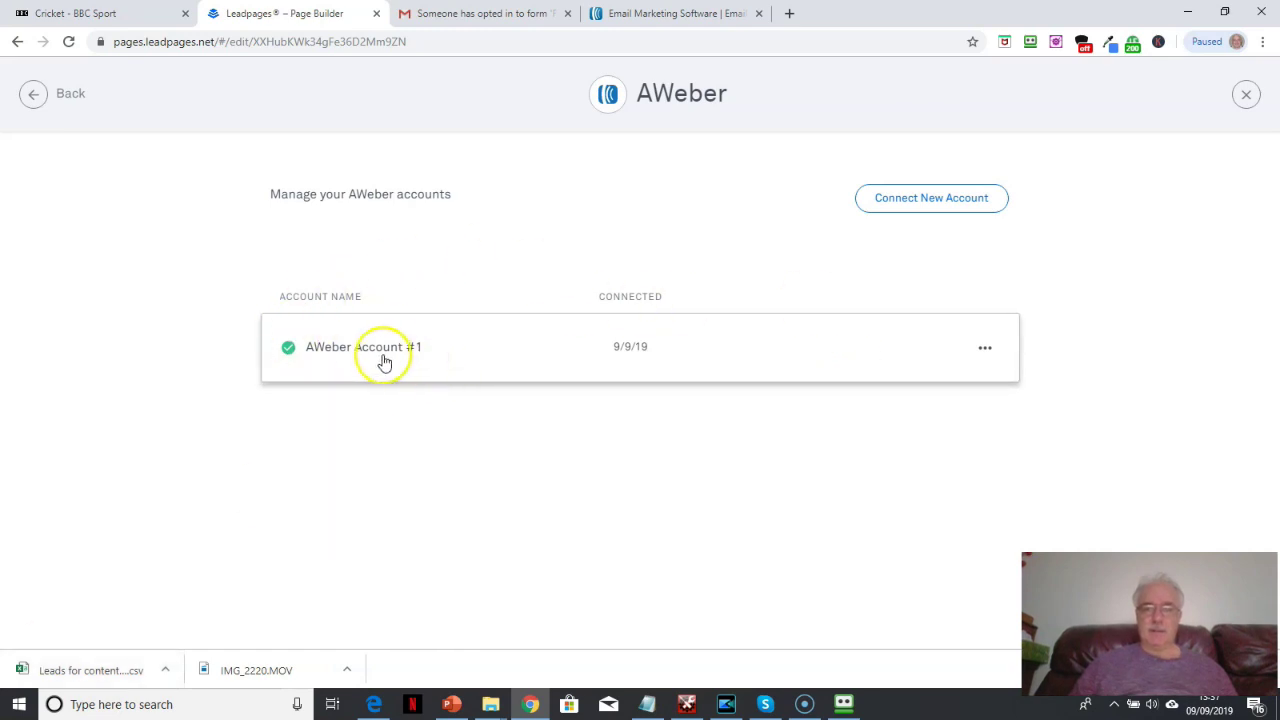
# Open the connection details of the existing GetResponse Account #1 for editing in the list of integrations
pyautogui.click(31, 96)
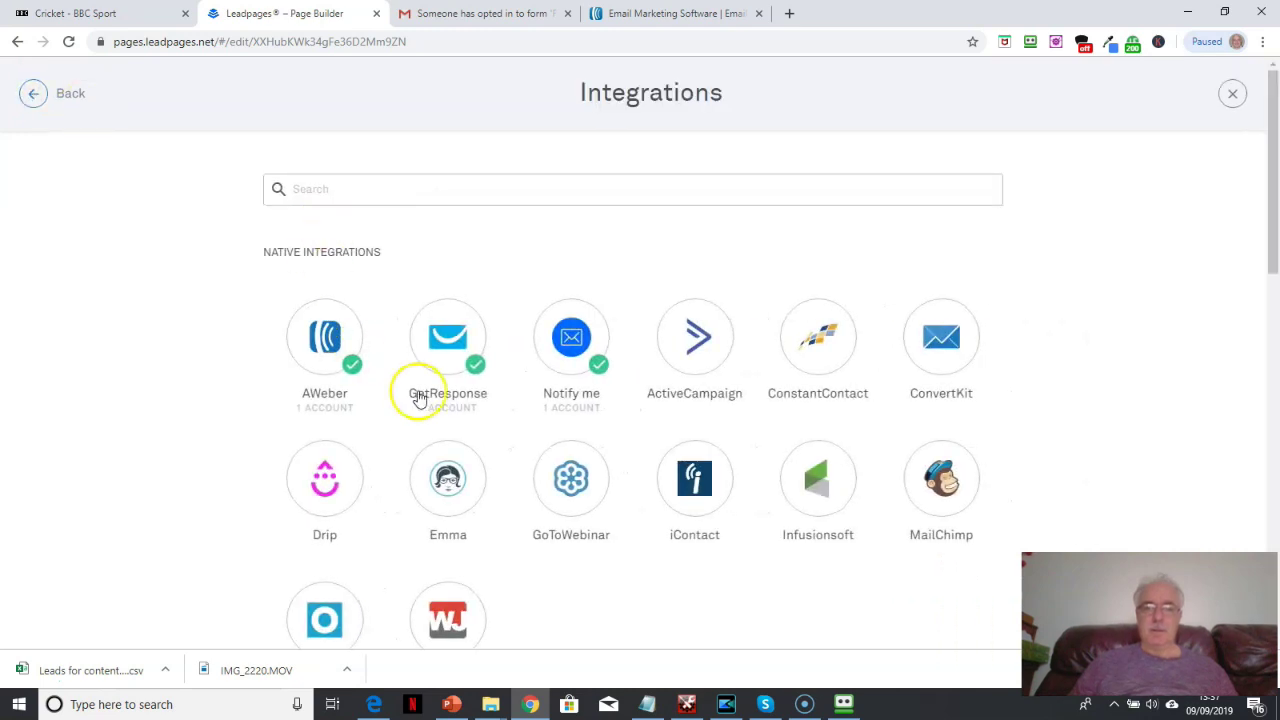
pyautogui.click(480, 370)
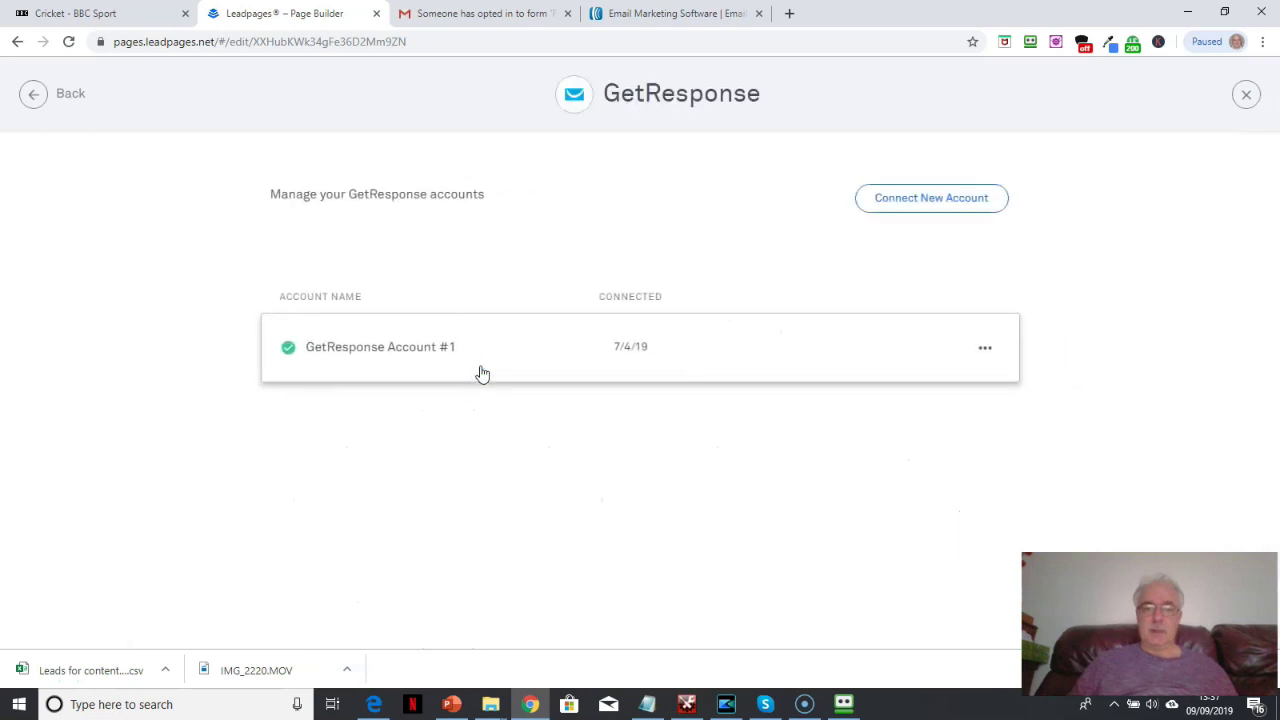
pyautogui.click(985, 350)
pyautogui.click(889, 362)
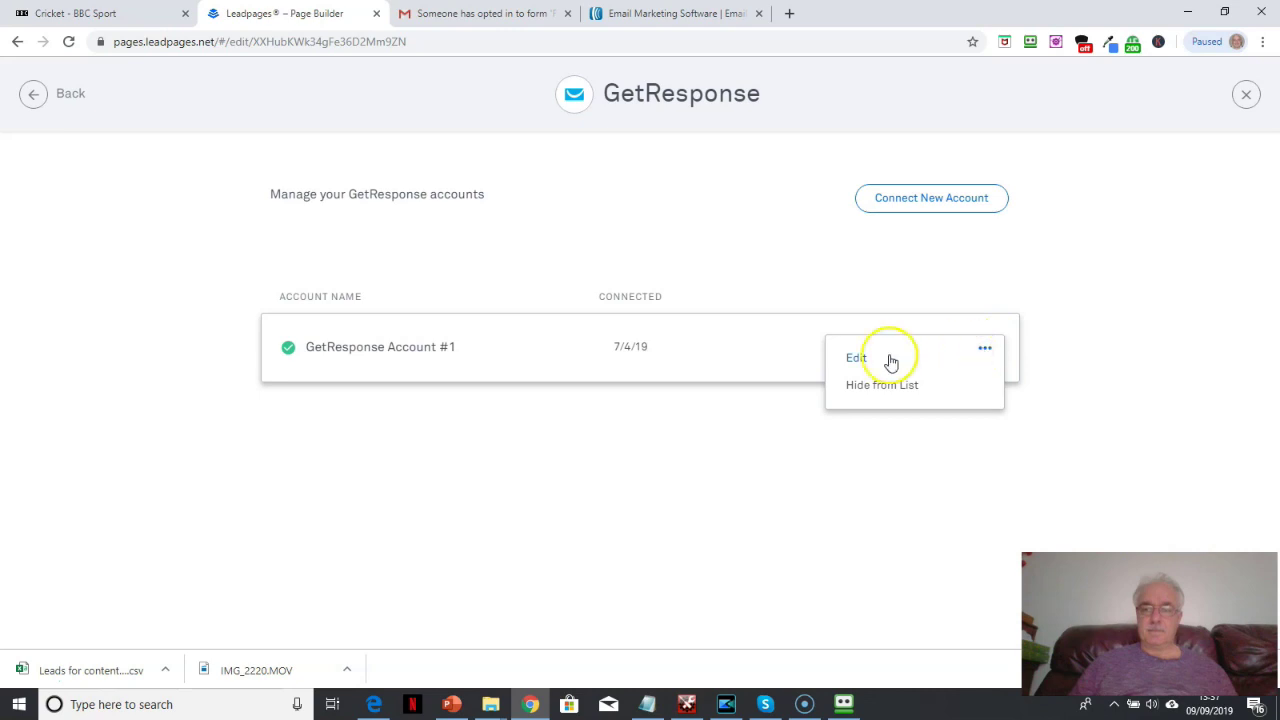
pyautogui.click(858, 362)
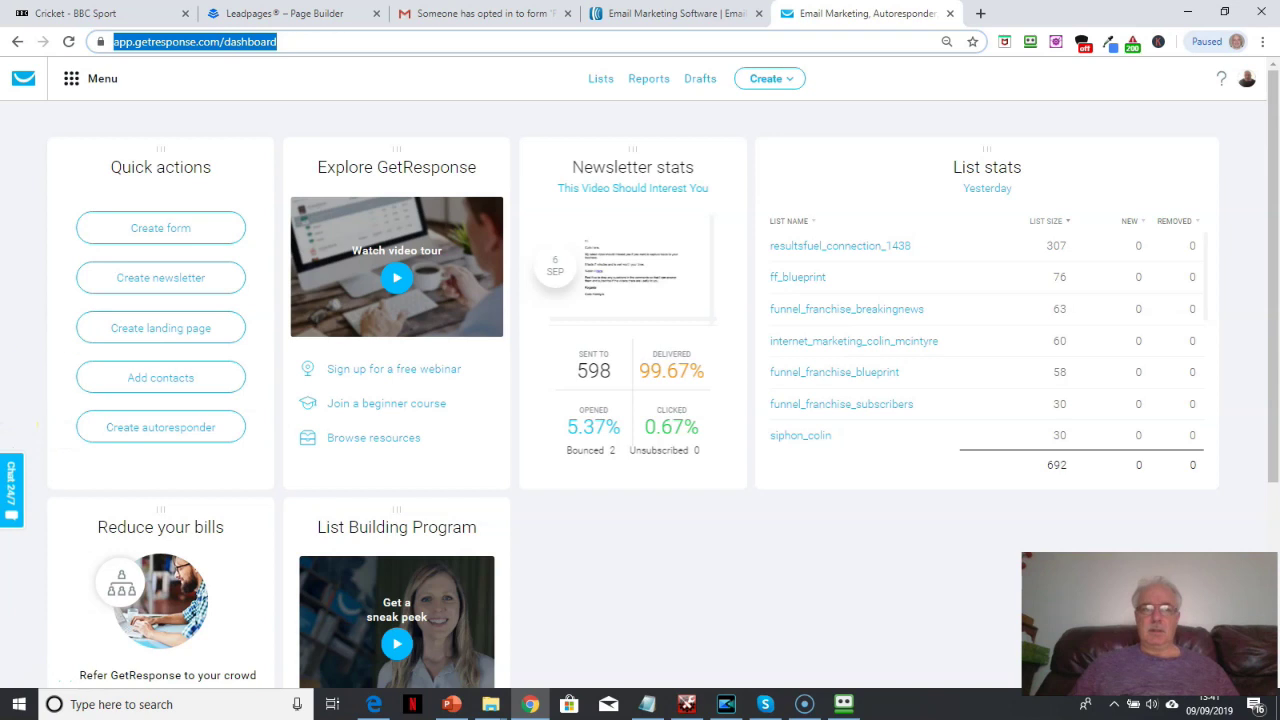
# Switch to GetResponse and look up the account's API keys in its Integrations and API area
pyautogui.click(72, 80)
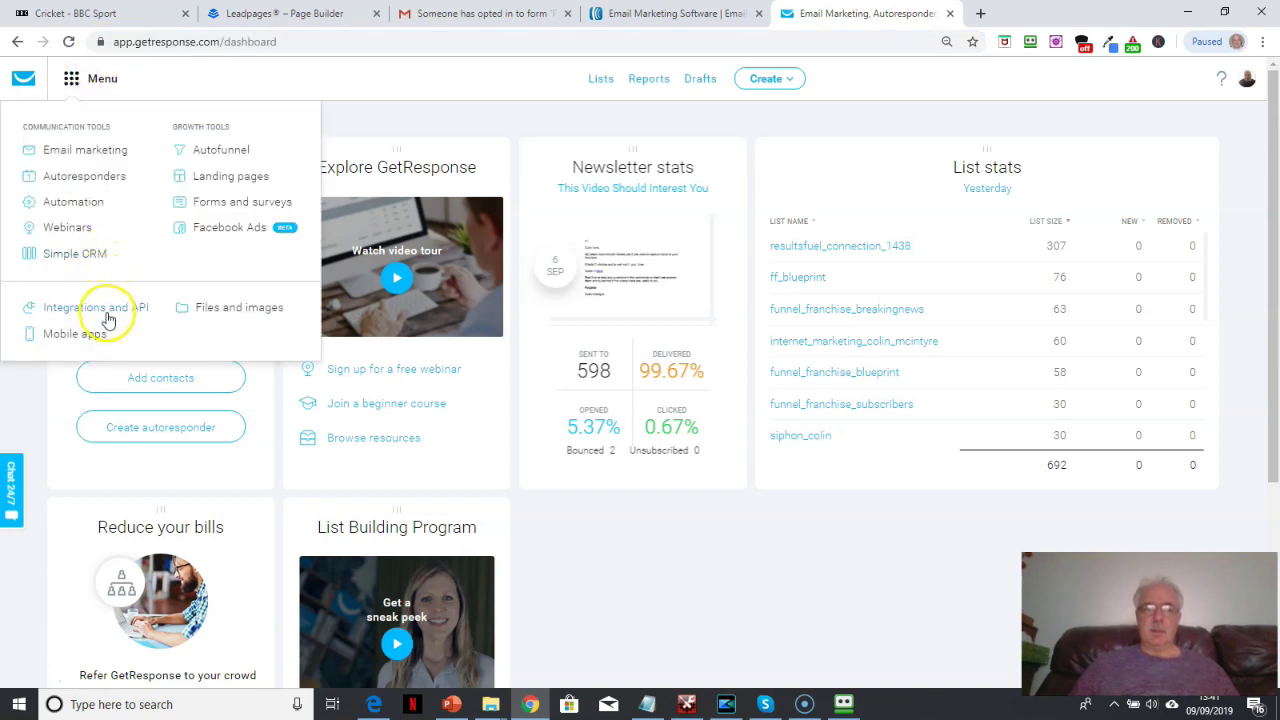
pyautogui.click(96, 308)
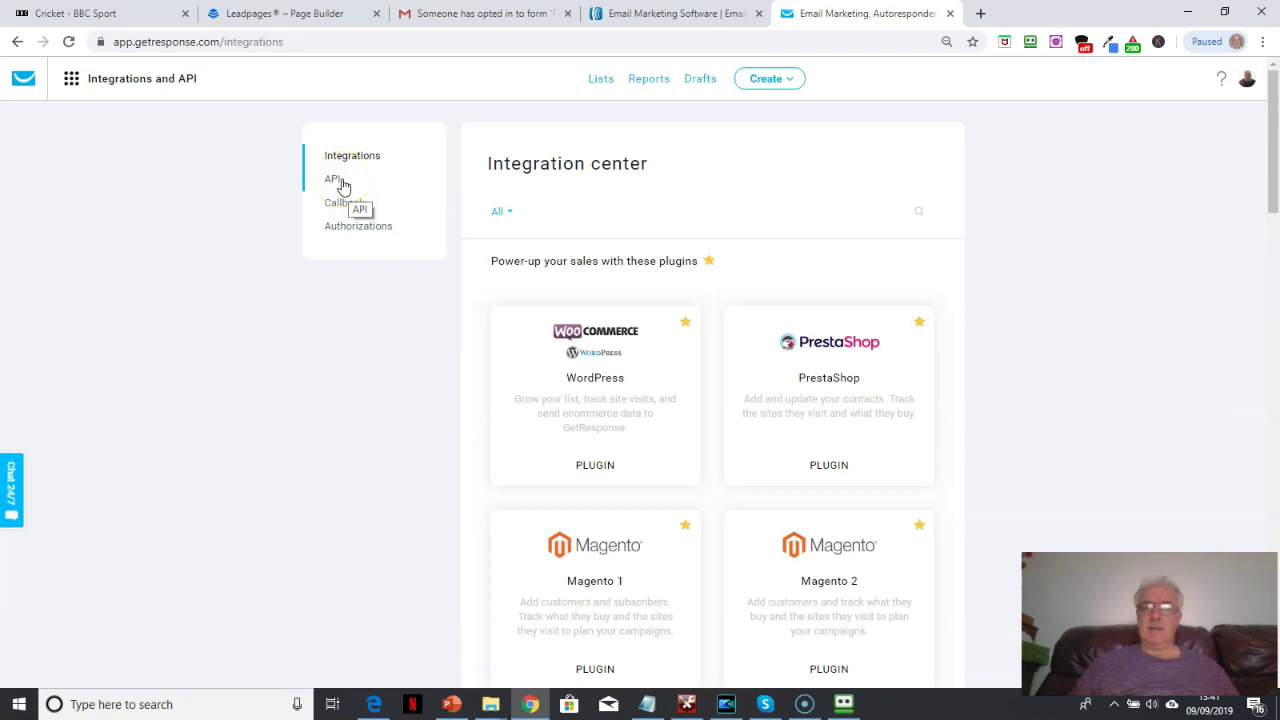
pyautogui.click(338, 182)
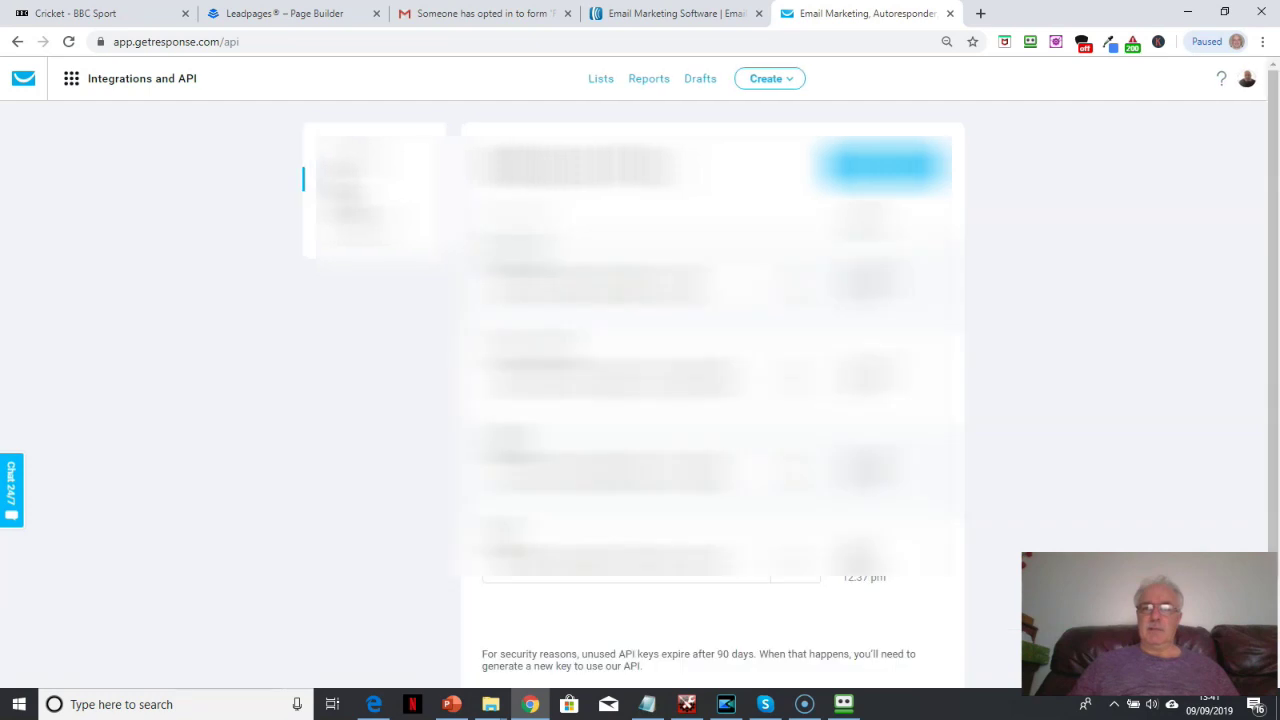
pyautogui.scroll(-1, 1276, 187)
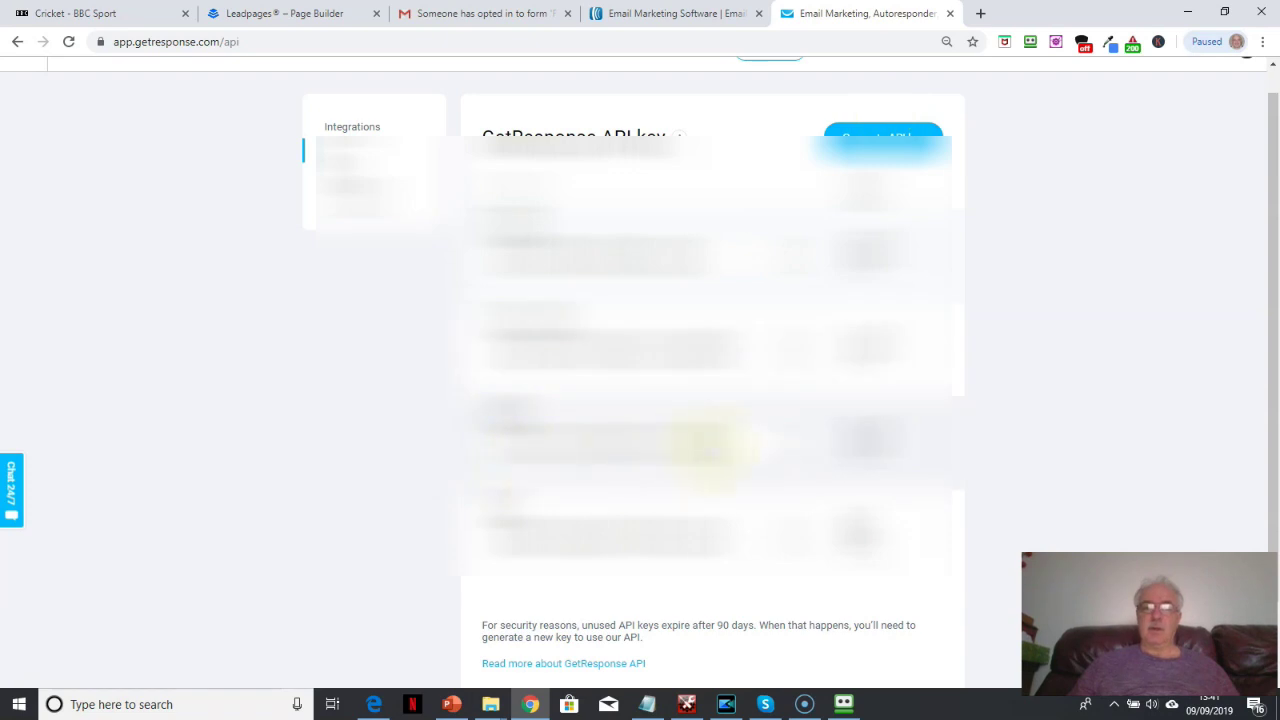
# Return to Leadpages and reconnect GetResponse Account #1 with the GetResponse API key
pyautogui.click(259, 23)
pyautogui.click(618, 287)
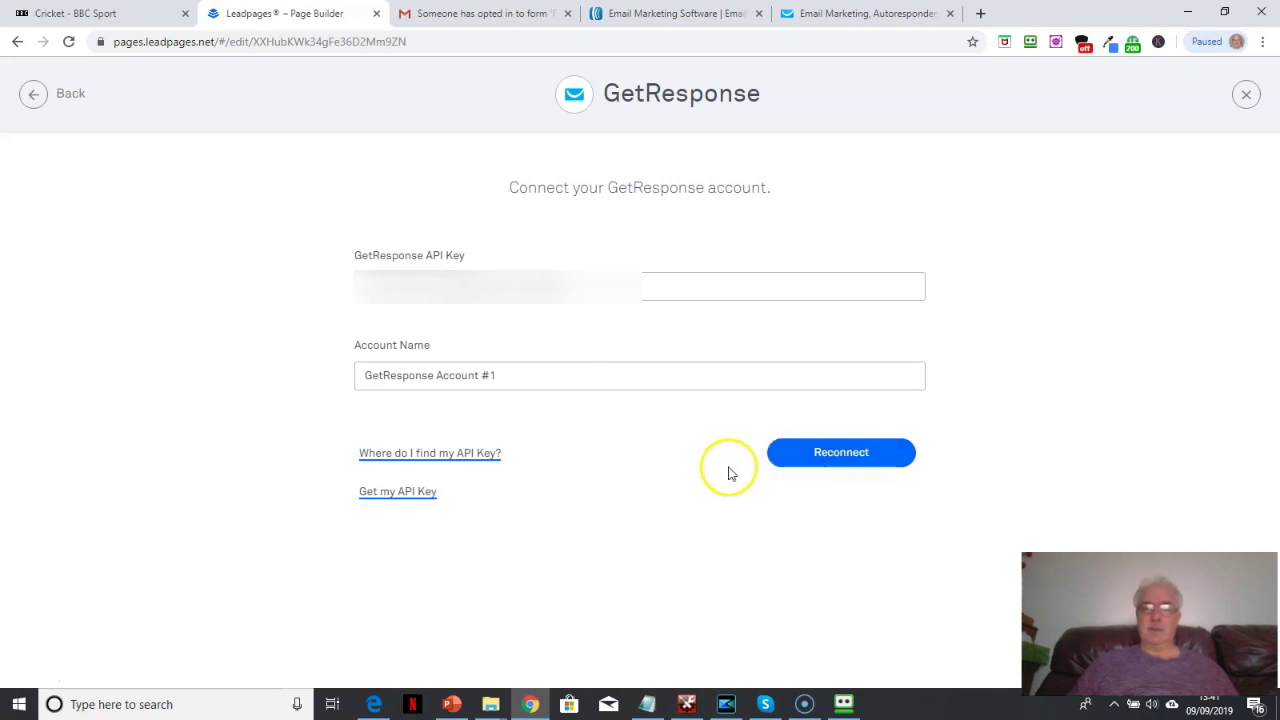
pyautogui.click(840, 454)
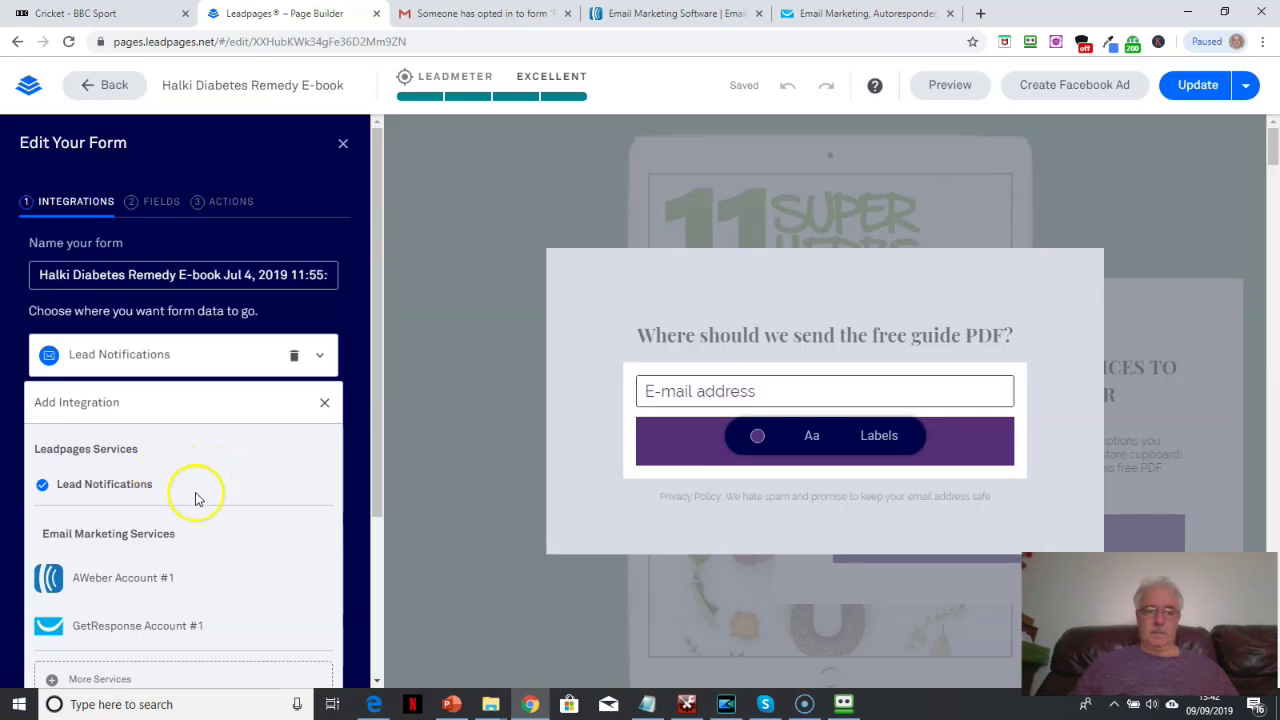
# Add AWeber Account #1 to the form's integrations with CB_Passive as the destination list
pyautogui.click(140, 580)
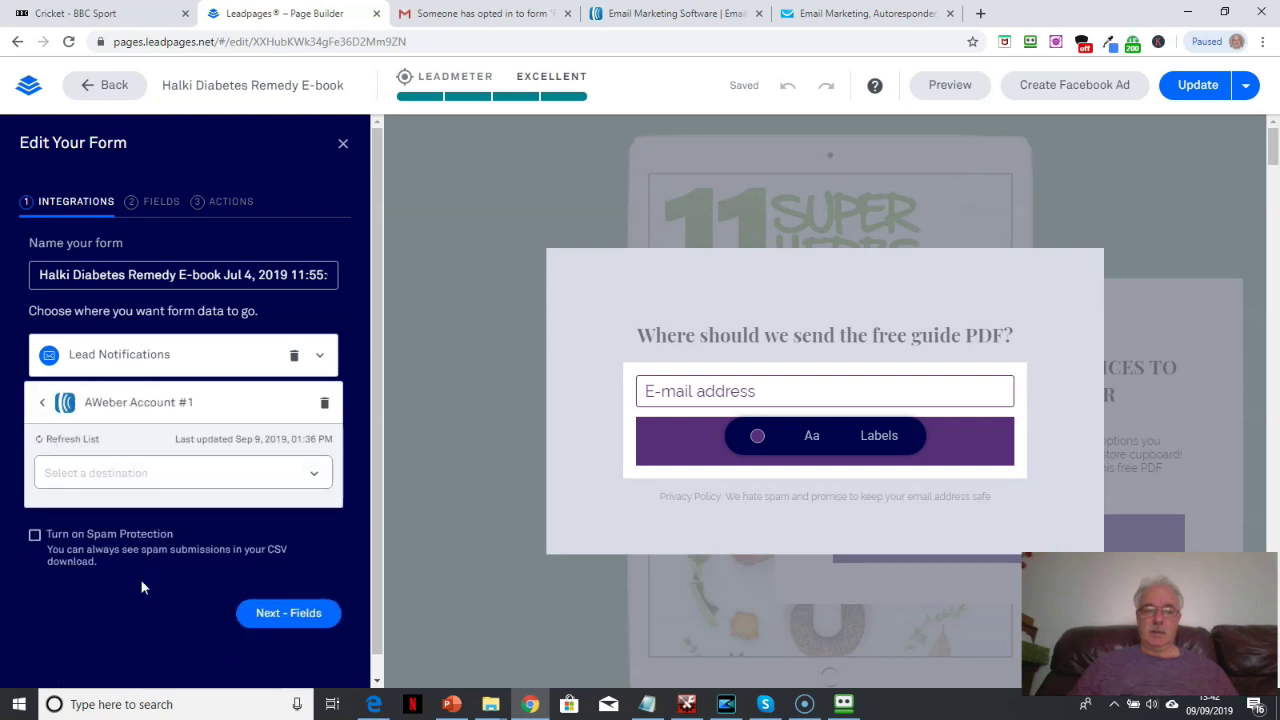
pyautogui.click(316, 476)
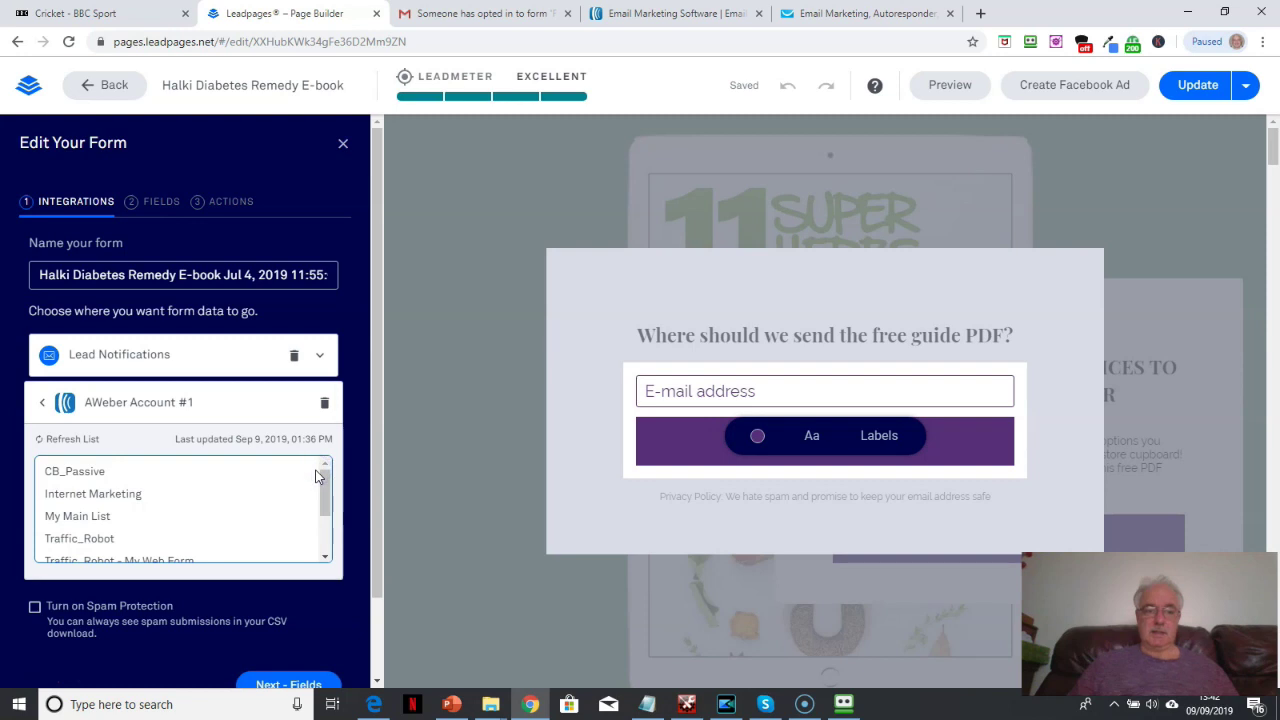
pyautogui.click(78, 474)
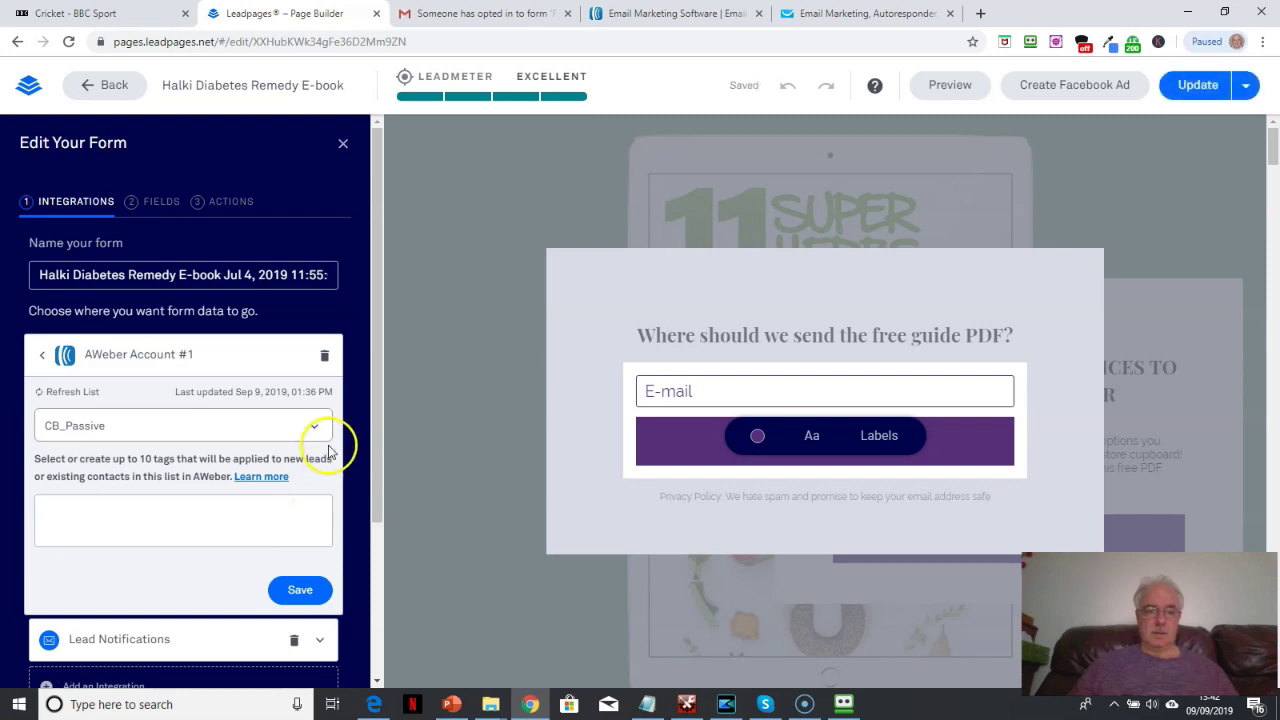
pyautogui.click(44, 358)
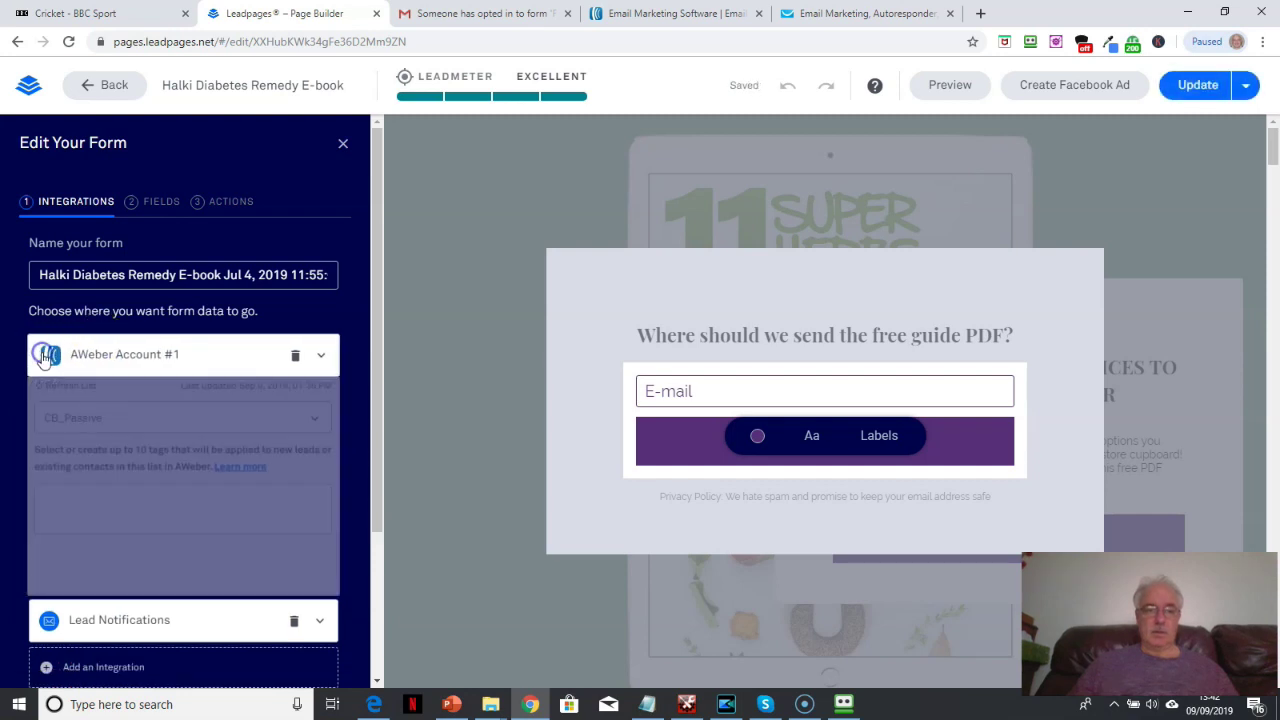
# Replace the form's AWeber integration with GetResponse Account #1, using diabetes_remedies as the destination list
pyautogui.click(306, 360)
pyautogui.click(316, 314)
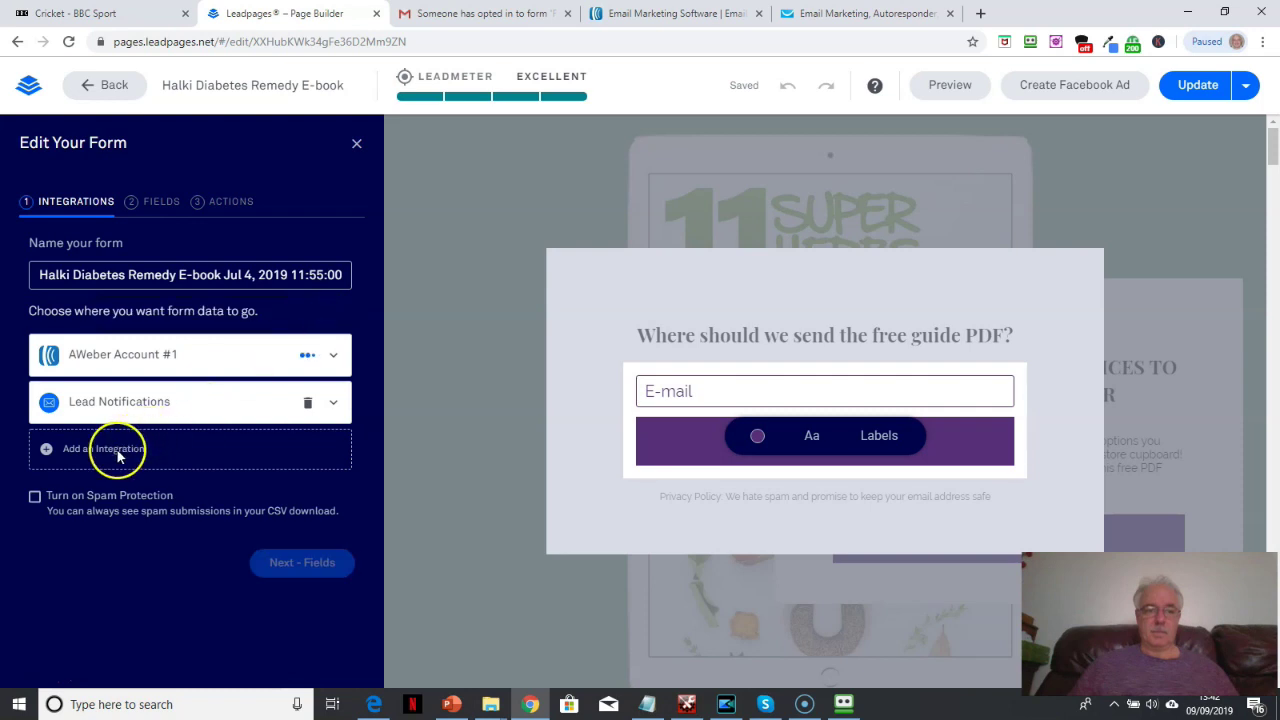
pyautogui.click(75, 466)
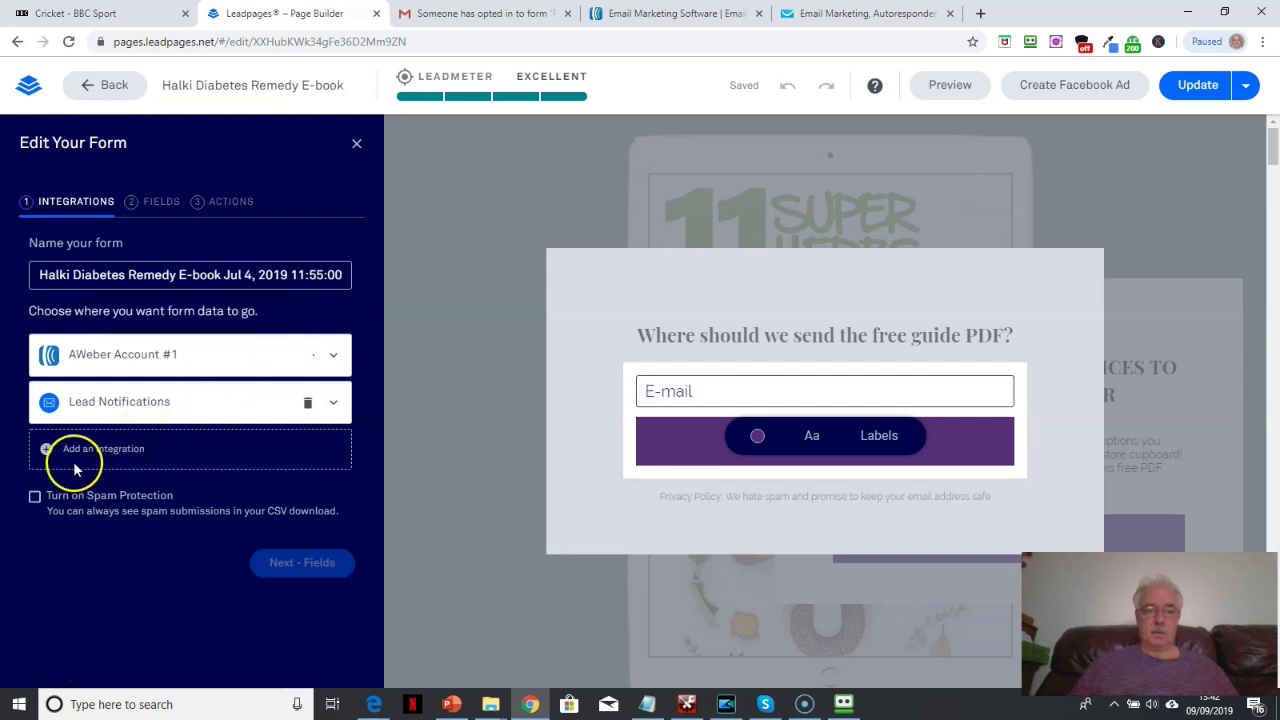
pyautogui.click(90, 404)
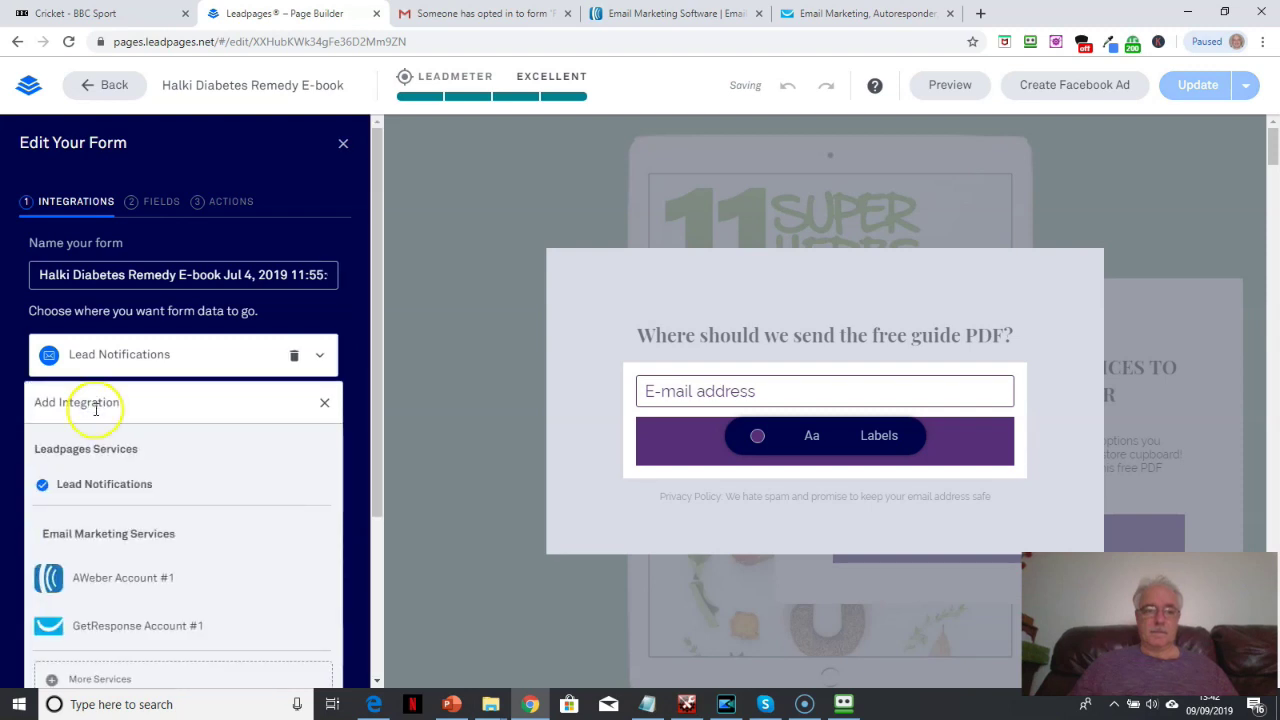
pyautogui.click(155, 628)
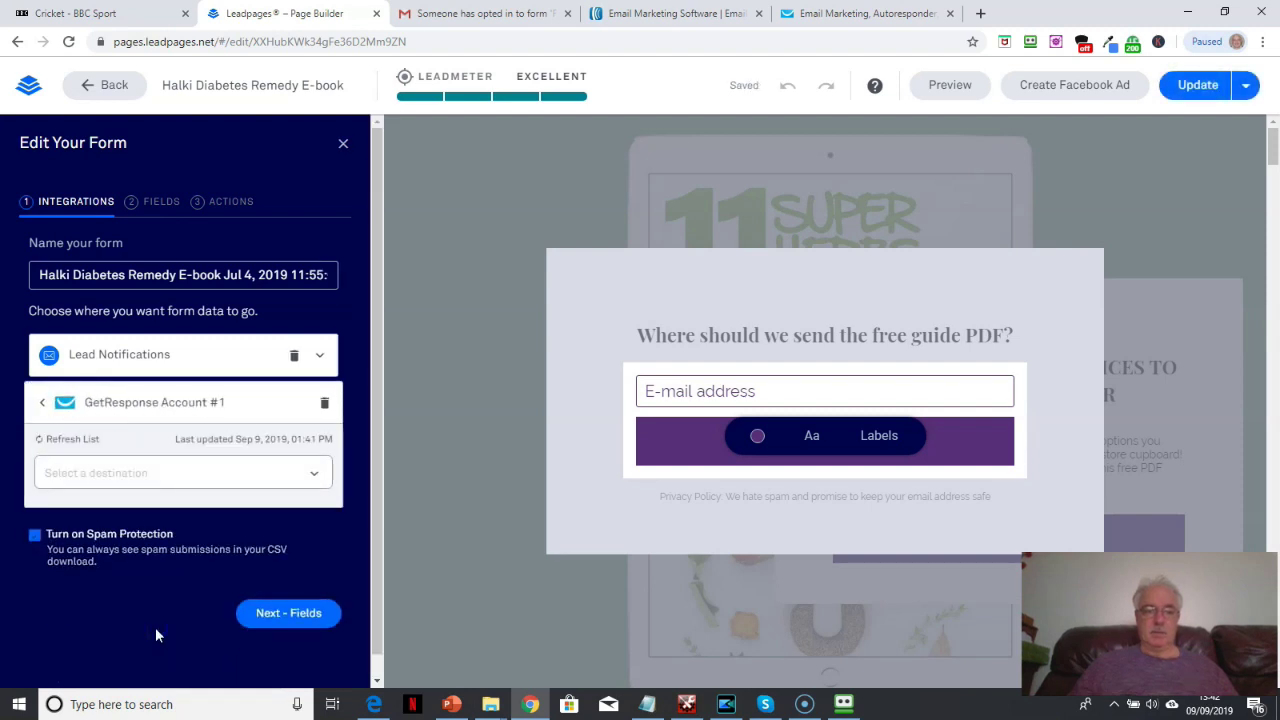
pyautogui.click(316, 476)
pyautogui.click(100, 558)
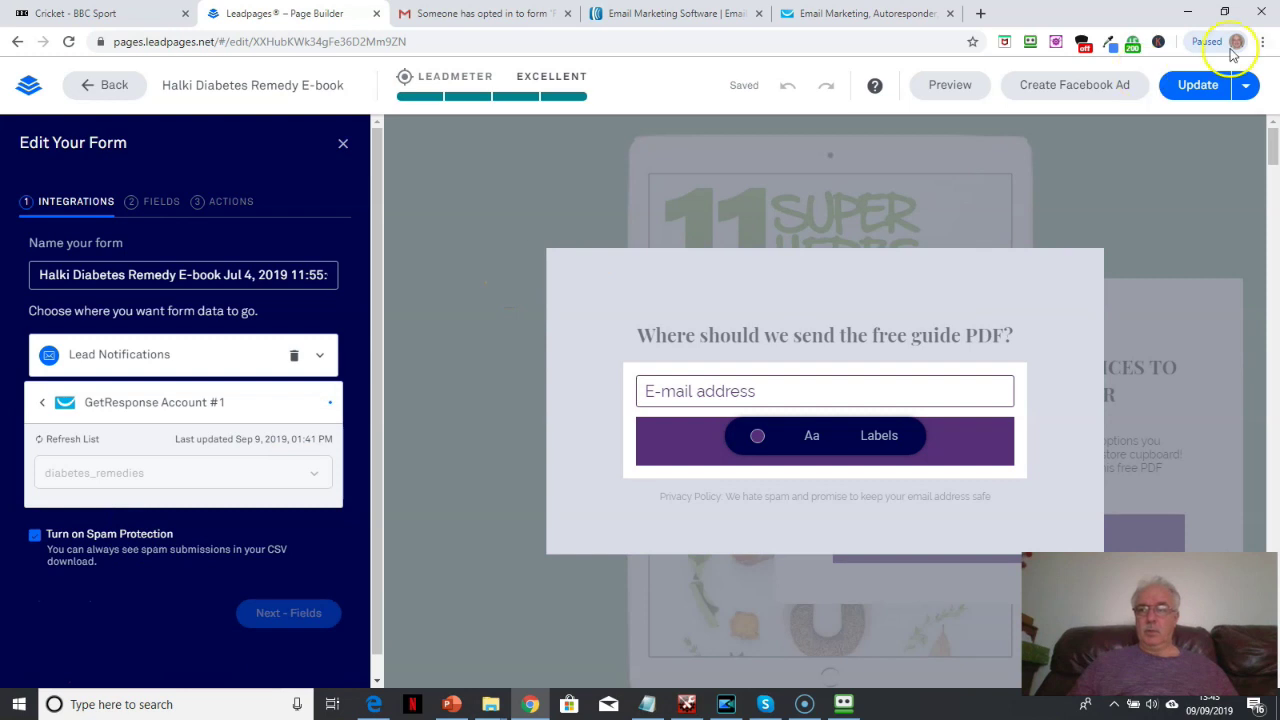
# Update the published Halki Diabetes Remedy E-book page with the changed form integration
pyautogui.click(1197, 86)
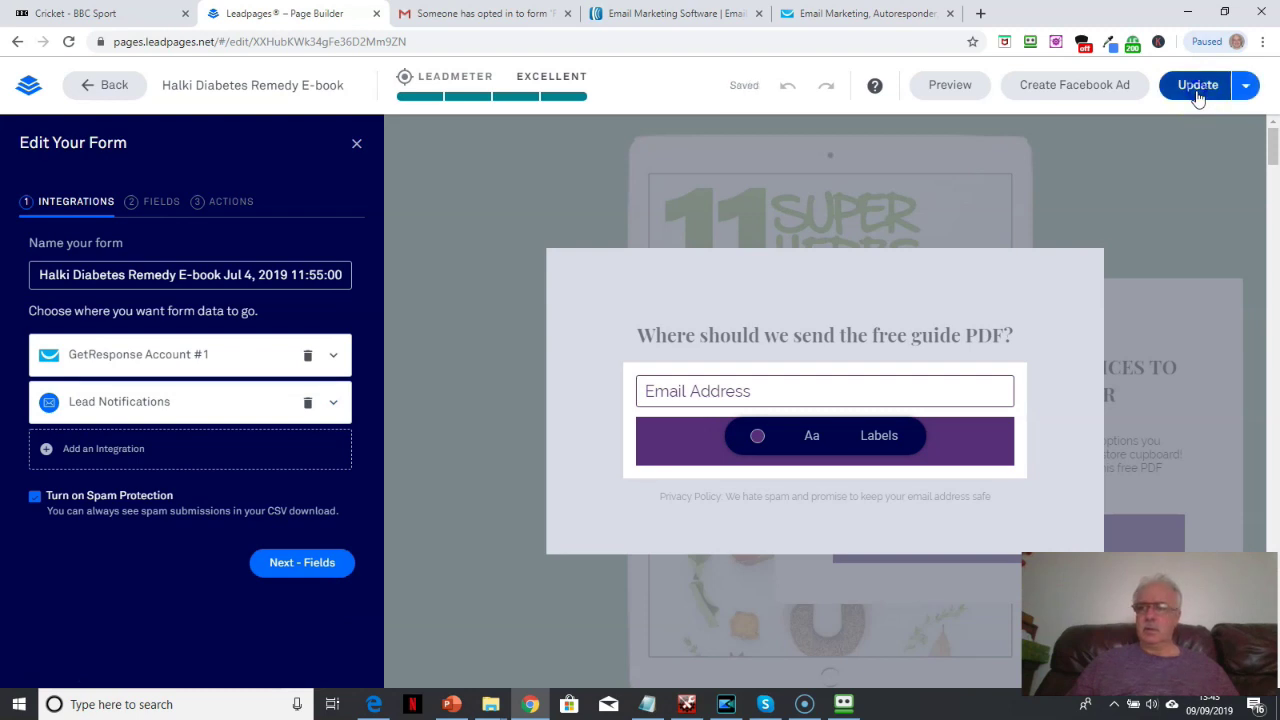
pyautogui.click(1197, 88)
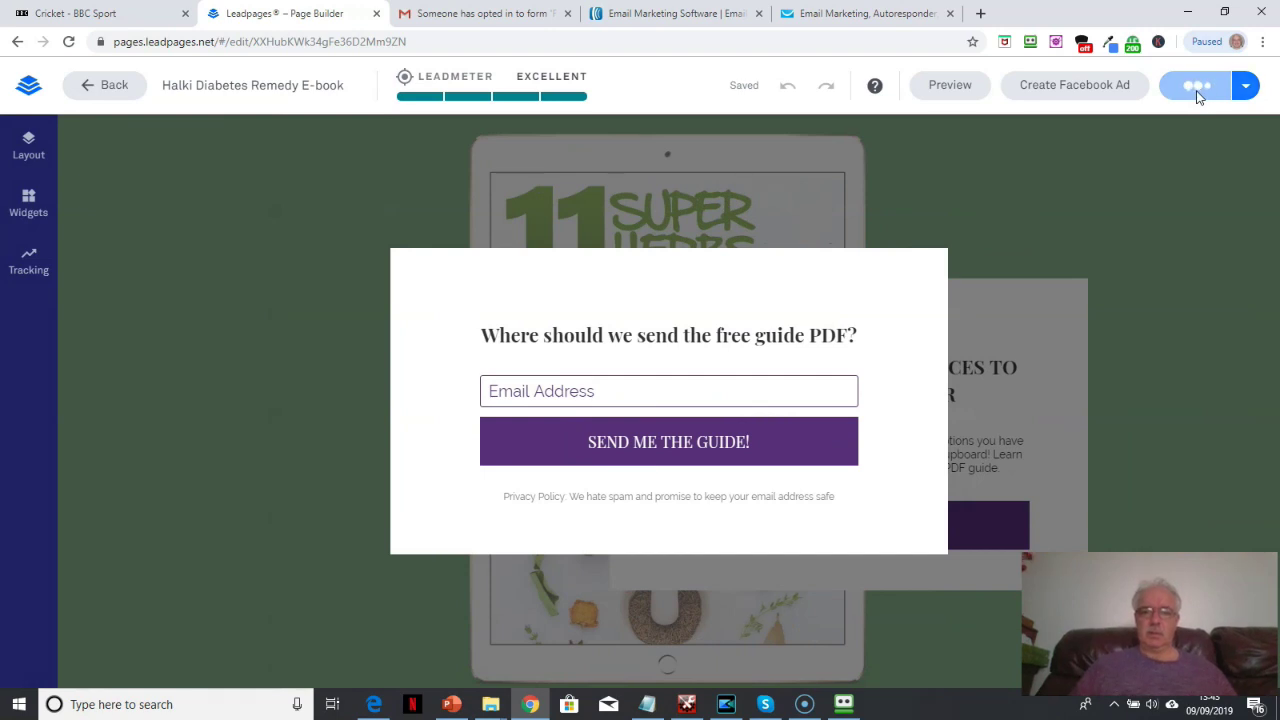
# Close the opt-in form pop-up and open the landing page's settings
pyautogui.click(314, 208)
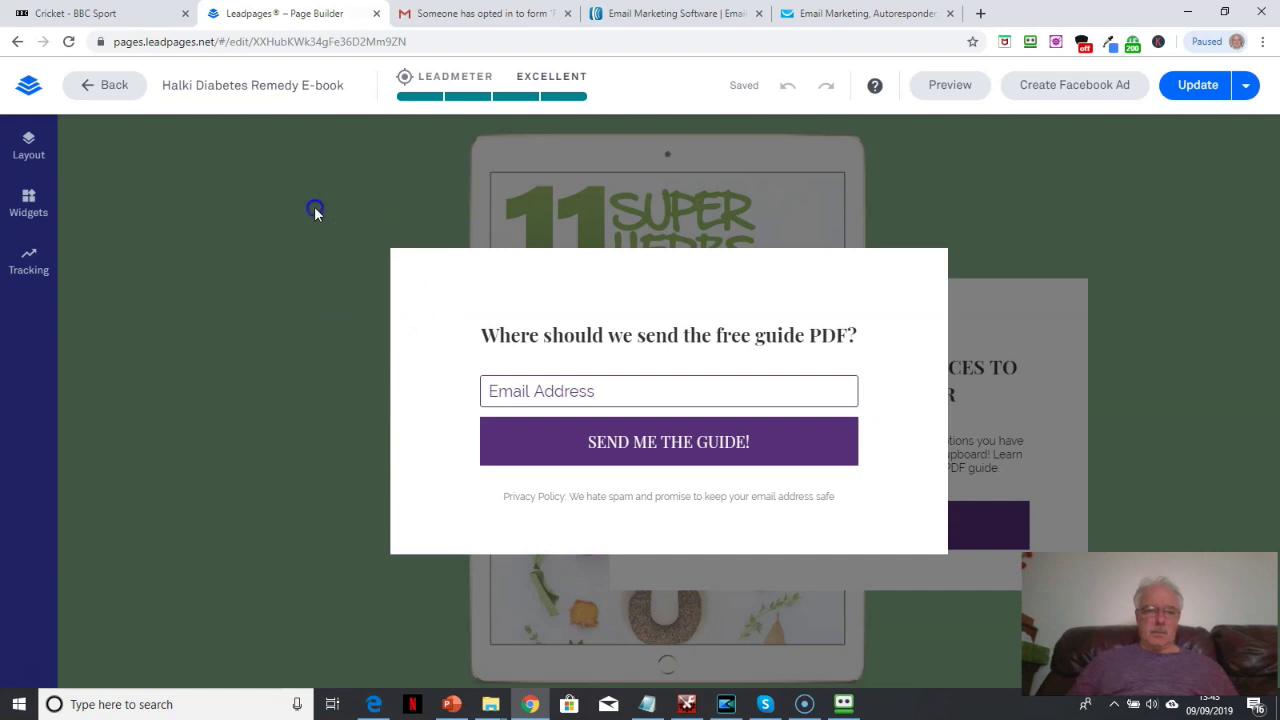
pyautogui.click(22, 328)
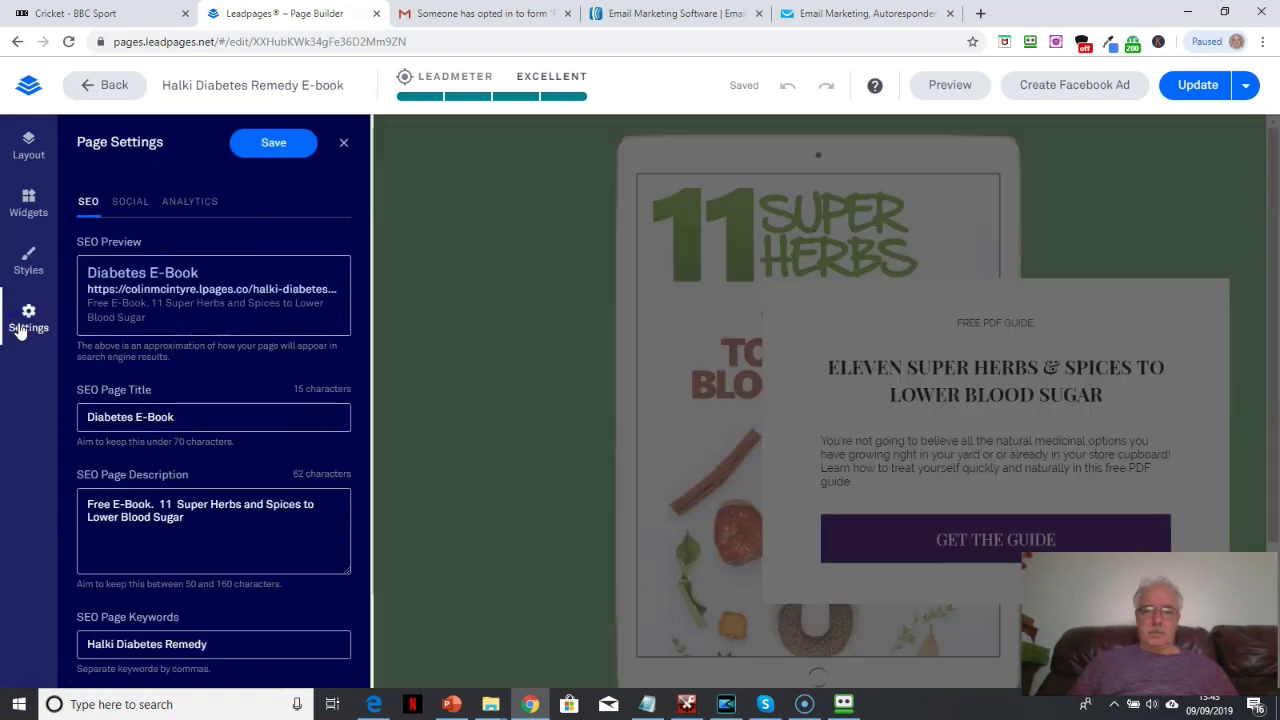